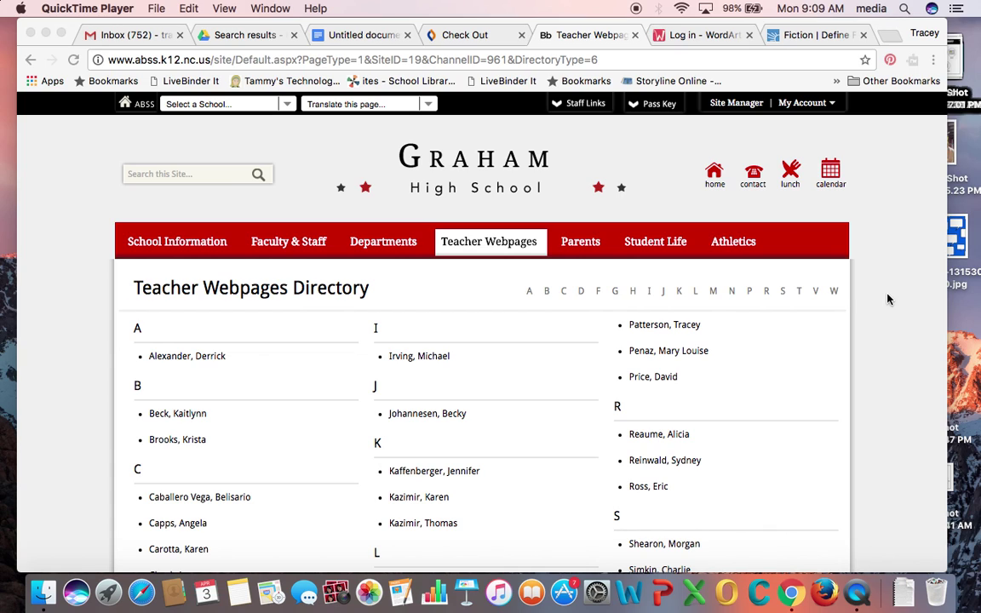
Open the media coordinator's teacher page in the browser and scroll to its Tagul word cloud
{"action": "left_click", "coordinate": [475, 171]}
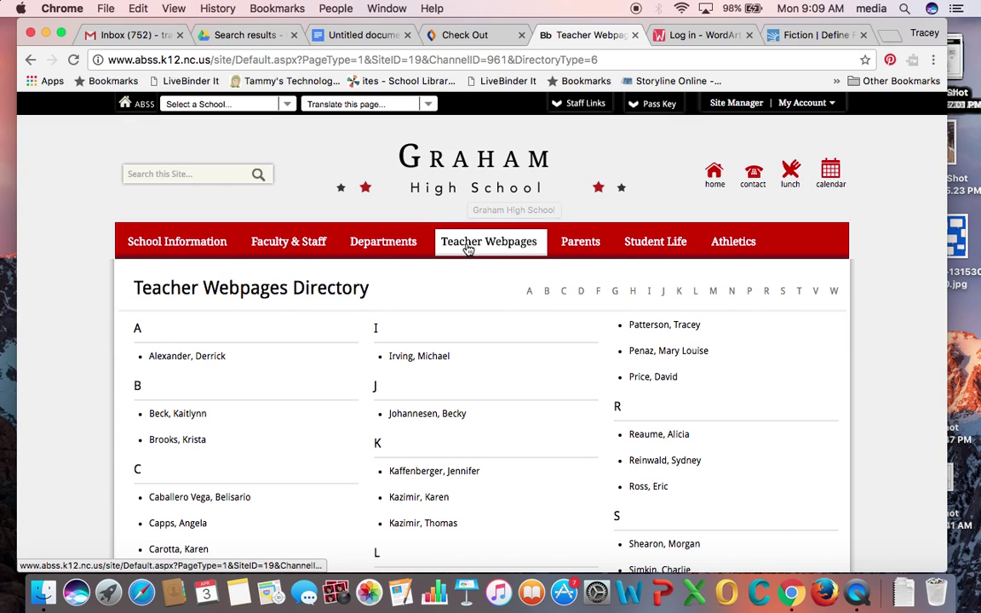
{"action": "left_click", "coordinate": [686, 328]}
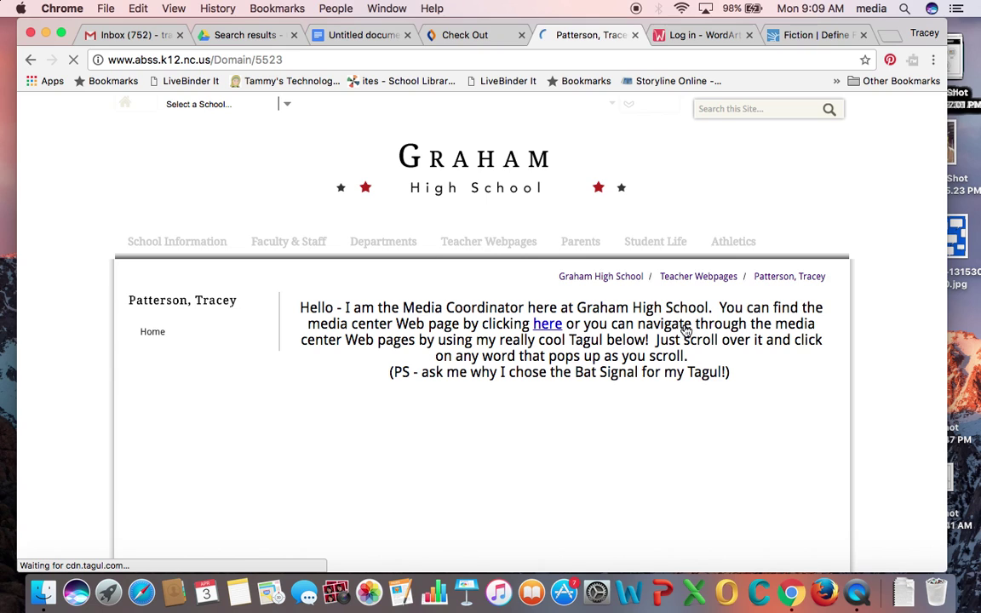
{"action": "scroll", "coordinate": [899, 378], "scroll_direction": "down", "scroll_amount": 2}
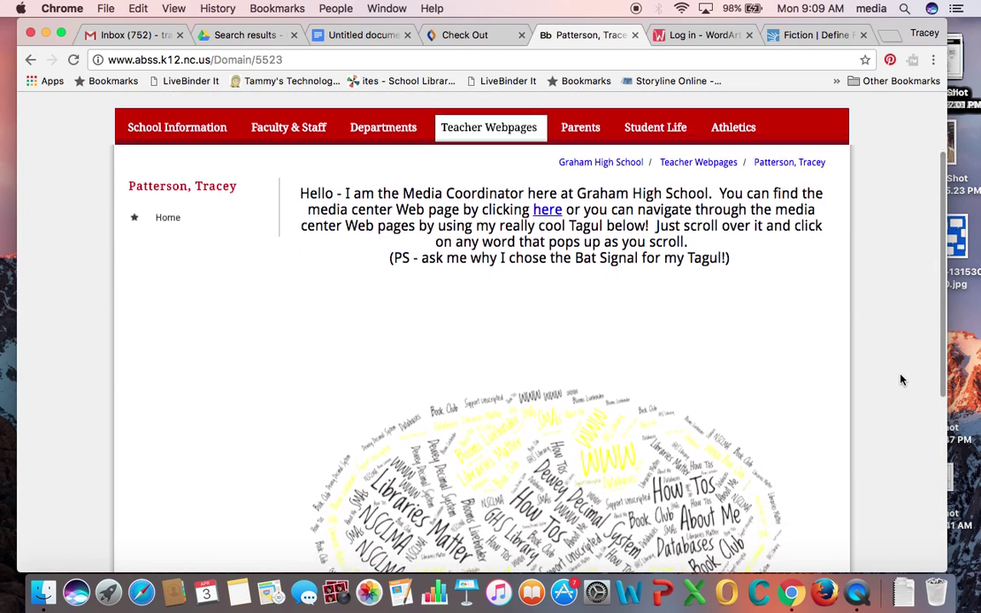
{"action": "scroll", "coordinate": [901, 380], "scroll_direction": "down", "scroll_amount": 4}
{"action": "scroll", "coordinate": [901, 379], "scroll_direction": "down", "scroll_amount": 1}
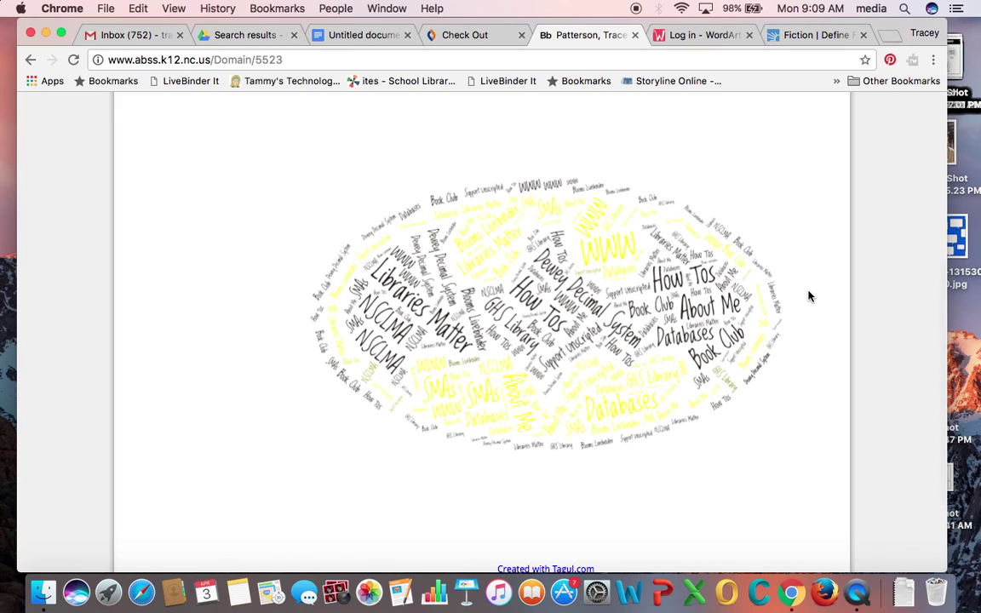
{"action": "scroll", "coordinate": [809, 296], "scroll_direction": "up", "scroll_amount": 2}
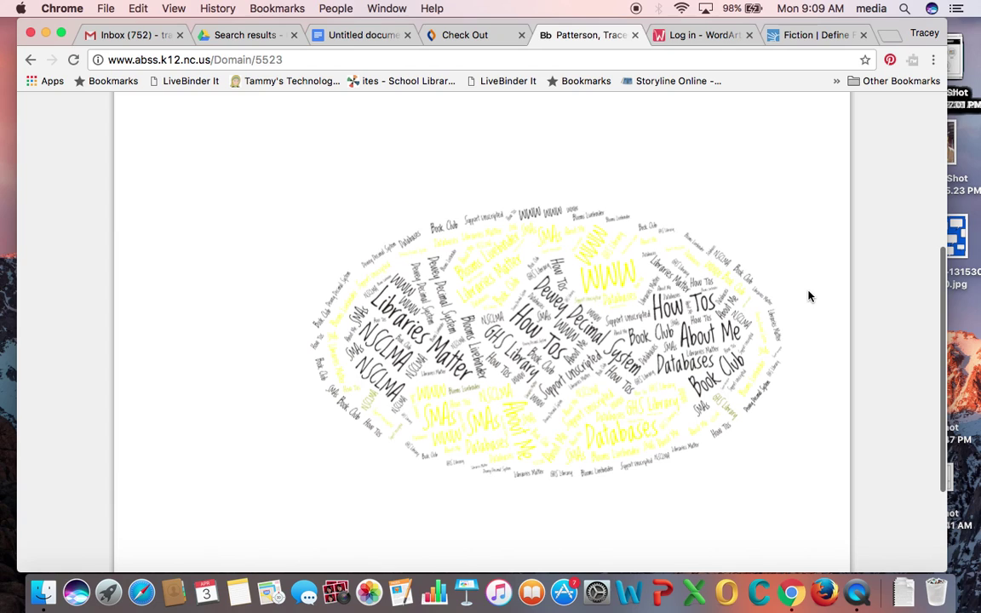
{"action": "scroll", "coordinate": [809, 296], "scroll_direction": "down", "scroll_amount": 2}
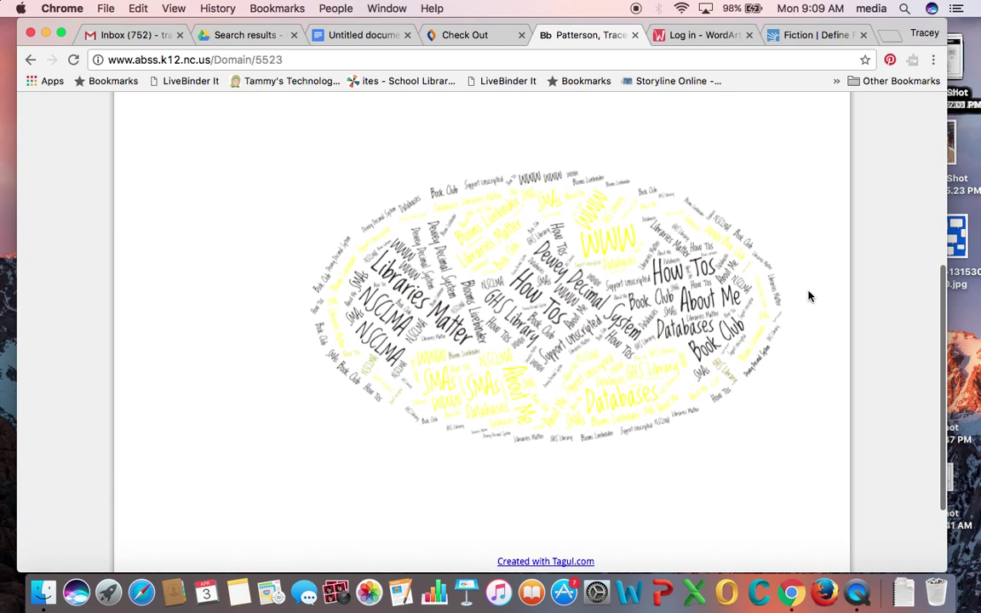
{"action": "scroll", "coordinate": [808, 296], "scroll_direction": "down", "scroll_amount": 1}
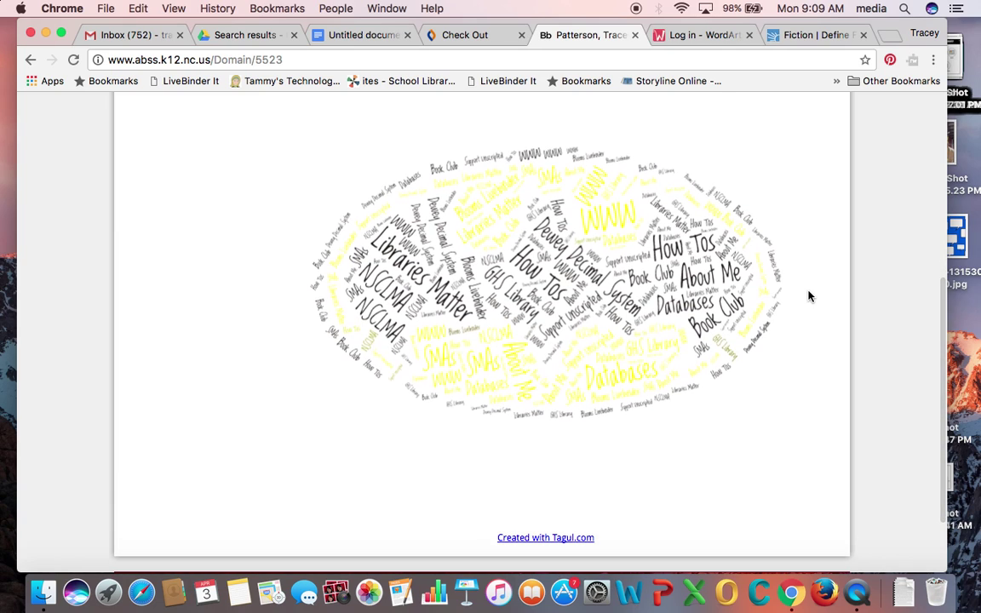
{"action": "scroll", "coordinate": [808, 296], "scroll_direction": "up", "scroll_amount": 2}
{"action": "scroll", "coordinate": [809, 296], "scroll_direction": "up", "scroll_amount": 2}
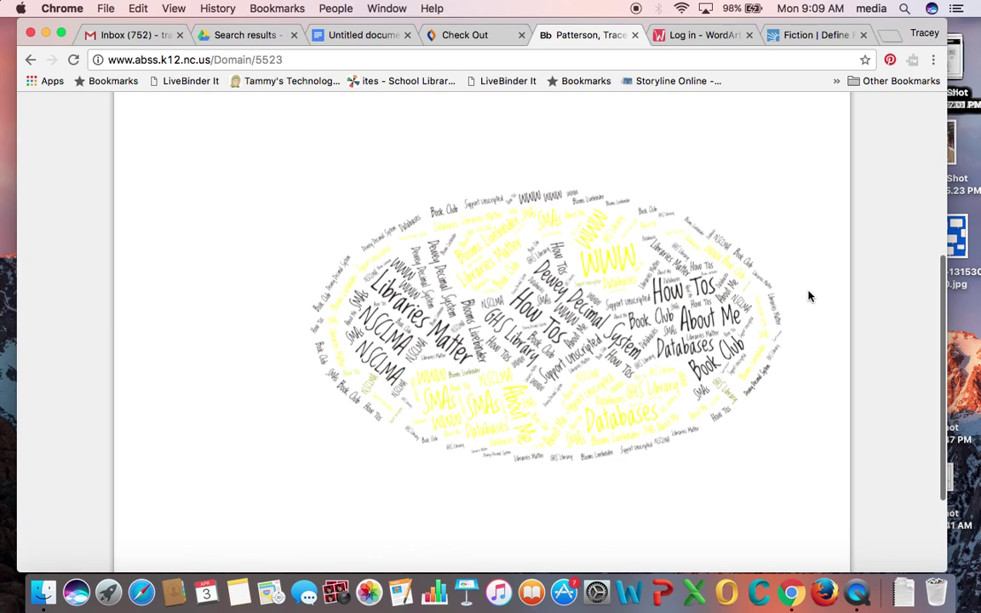
{"action": "scroll", "coordinate": [809, 296], "scroll_direction": "up", "scroll_amount": 1}
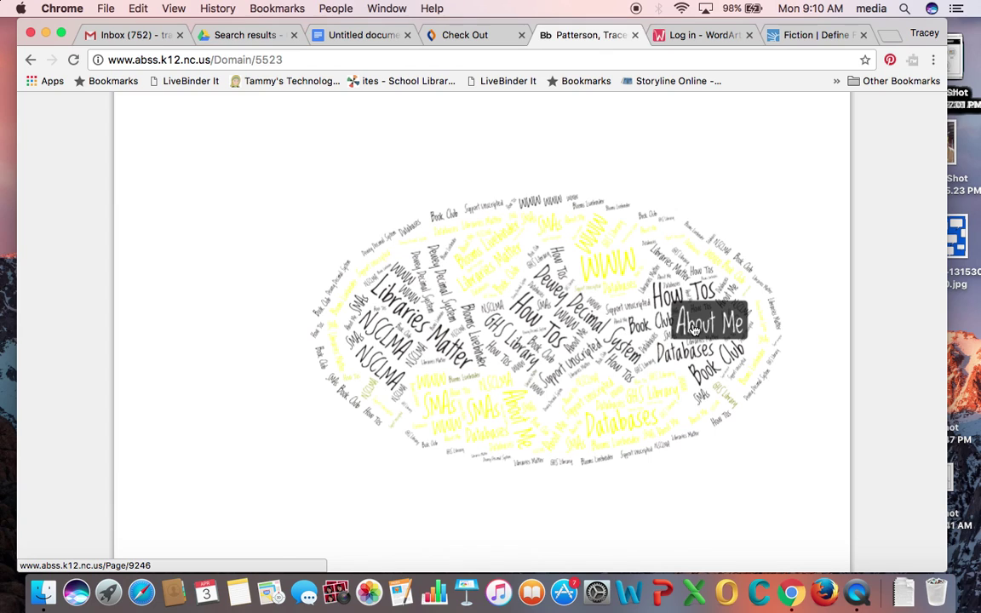
Follow the cloud's About Me and How Tos words, returning to the cloud page after each
{"action": "left_click", "coordinate": [695, 330]}
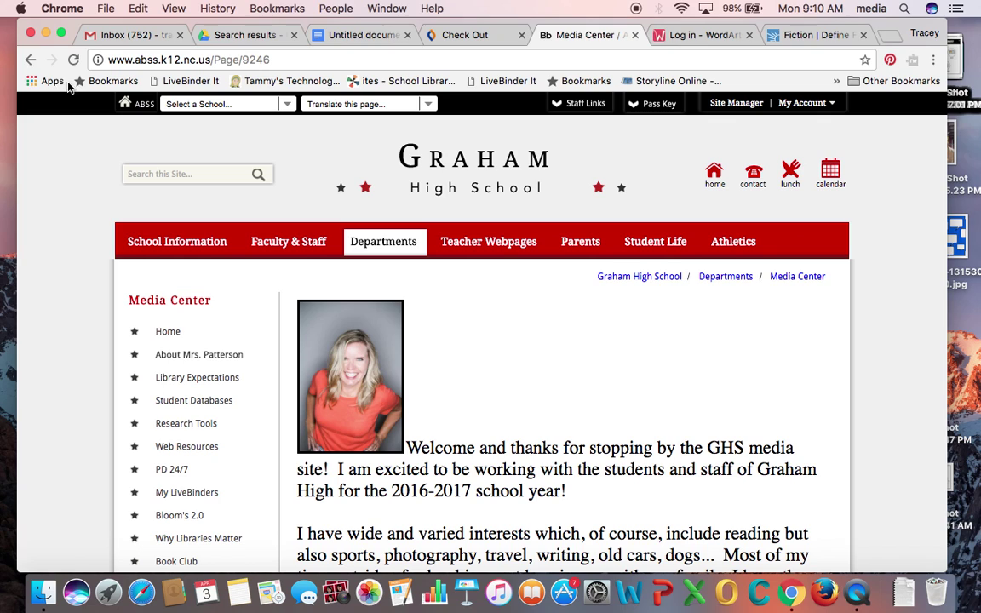
{"action": "left_click", "coordinate": [30, 59]}
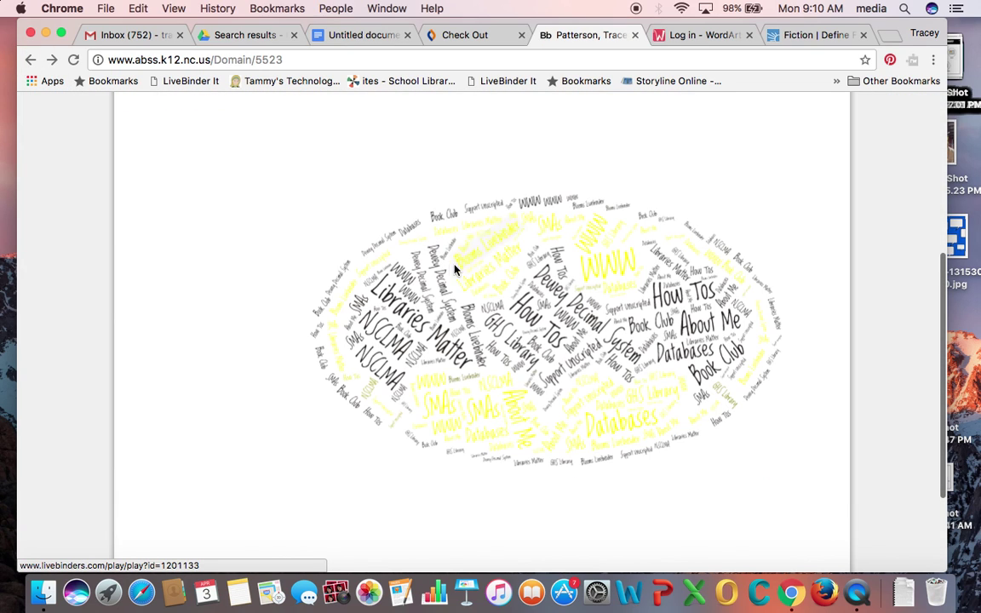
{"action": "left_click", "coordinate": [537, 332]}
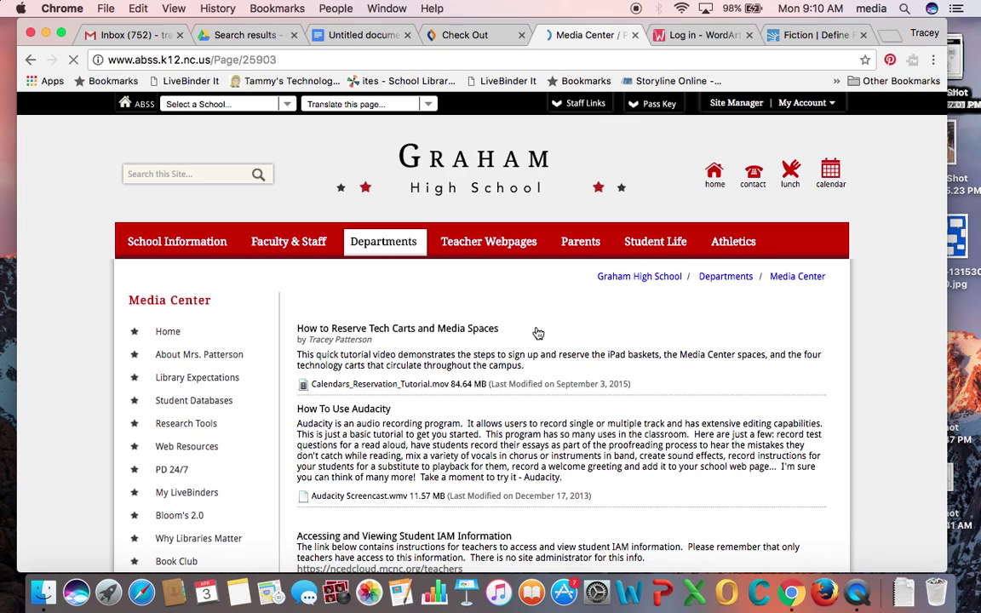
{"action": "left_click", "coordinate": [31, 61]}
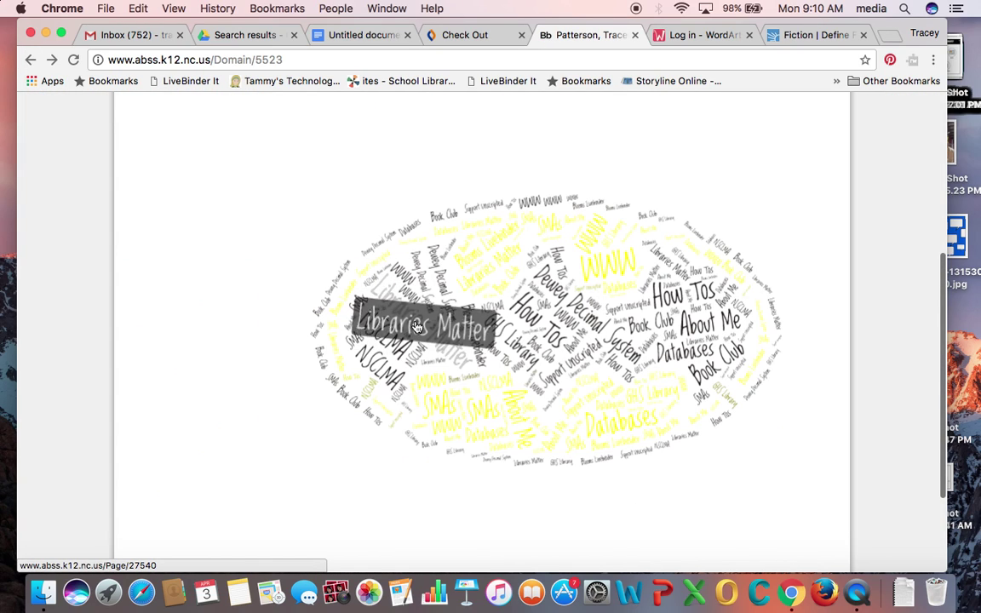
Follow Libraries Matter to the Media Center research links, then return to the page's intro text
{"action": "left_click", "coordinate": [407, 325]}
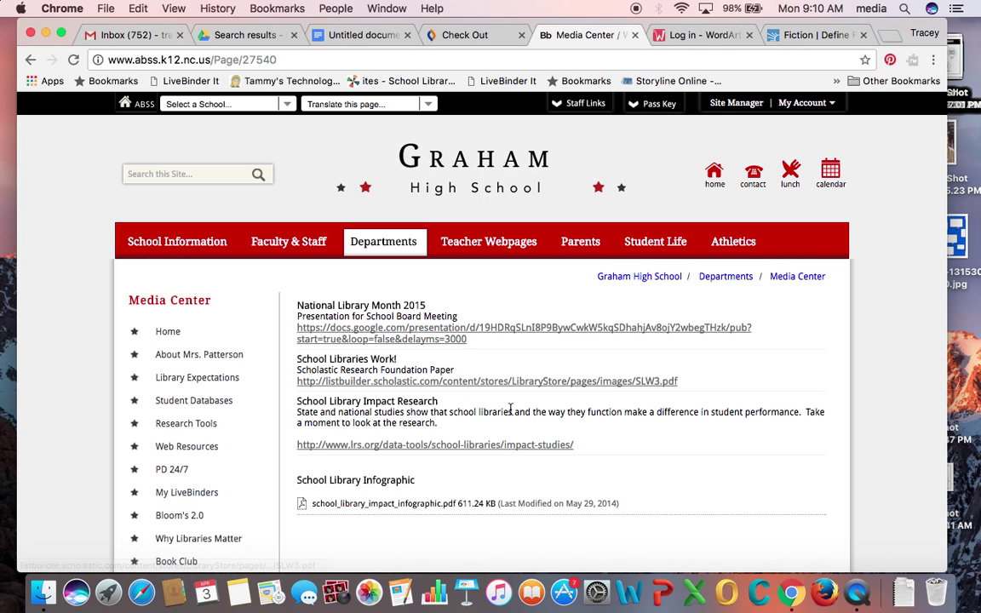
{"action": "scroll", "coordinate": [703, 463], "scroll_direction": "down", "scroll_amount": 4}
{"action": "scroll", "coordinate": [706, 467], "scroll_direction": "up", "scroll_amount": 3}
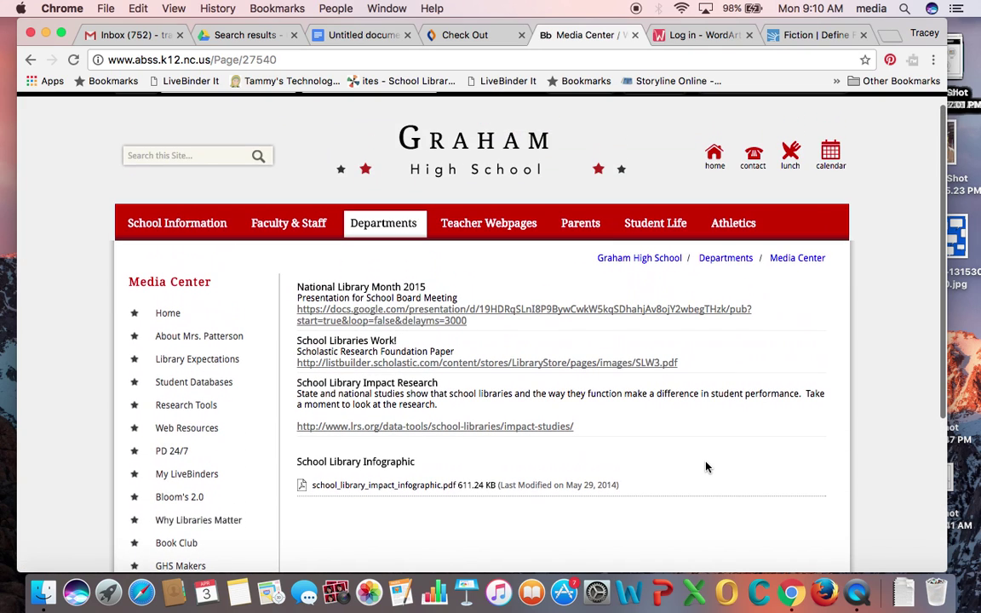
{"action": "left_click", "coordinate": [32, 60]}
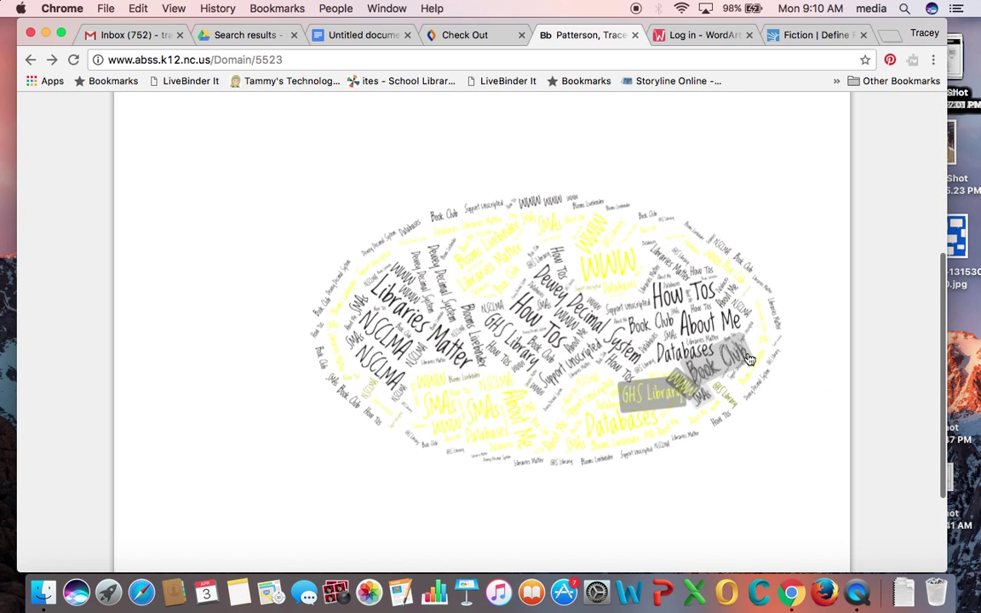
{"action": "scroll", "coordinate": [790, 281], "scroll_direction": "up", "scroll_amount": 2}
{"action": "scroll", "coordinate": [789, 280], "scroll_direction": "up", "scroll_amount": 2}
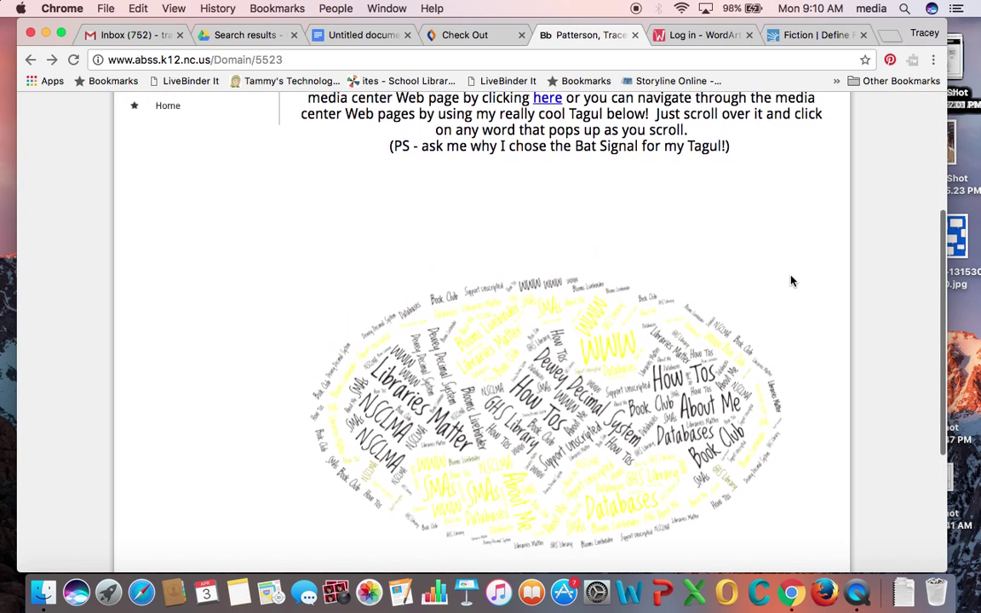
{"action": "scroll", "coordinate": [790, 281], "scroll_direction": "up", "scroll_amount": 2}
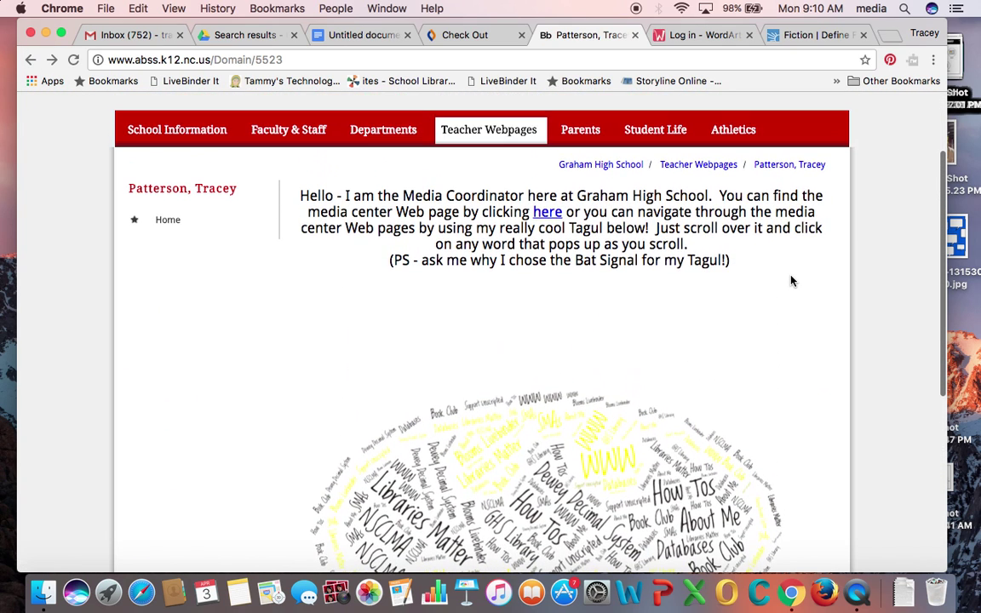
Sign in to WordArt.com with a Google account to show Cloud 1 and Cloud 2
{"action": "left_click", "coordinate": [686, 34]}
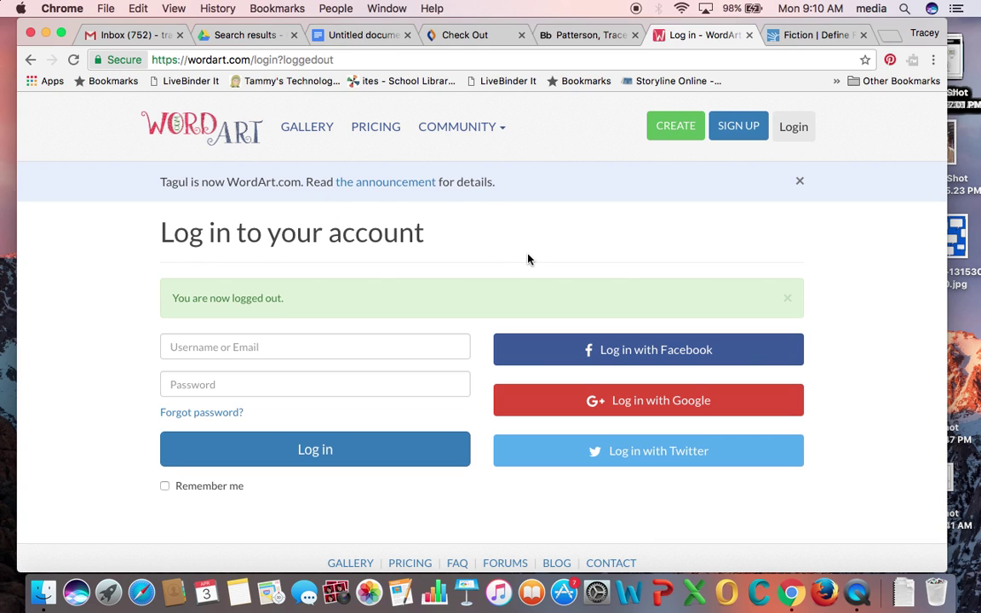
{"action": "scroll", "coordinate": [859, 298], "scroll_direction": "down", "scroll_amount": 2}
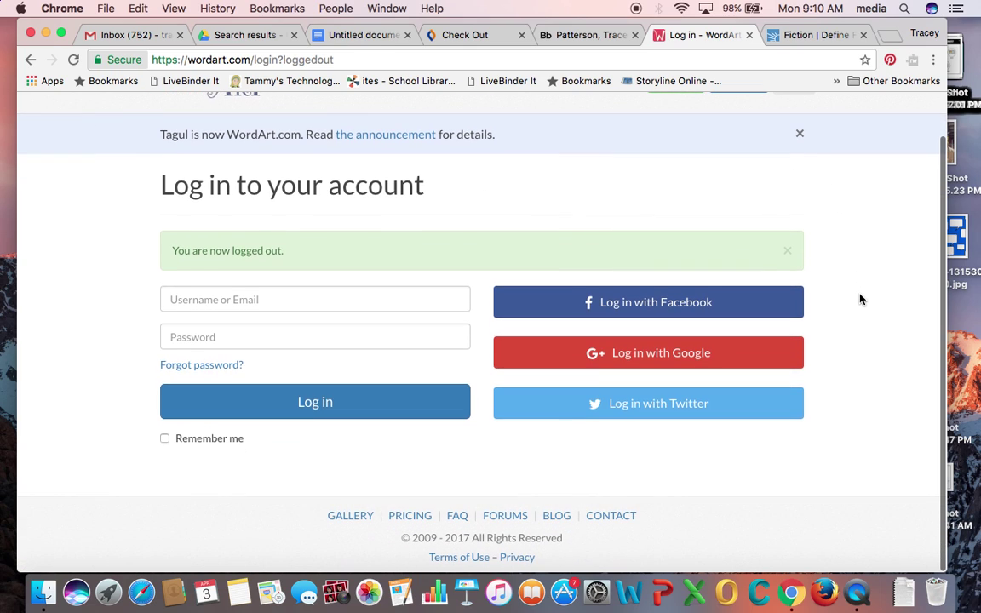
{"action": "scroll", "coordinate": [860, 298], "scroll_direction": "up", "scroll_amount": 1}
{"action": "scroll", "coordinate": [860, 298], "scroll_direction": "down", "scroll_amount": 1}
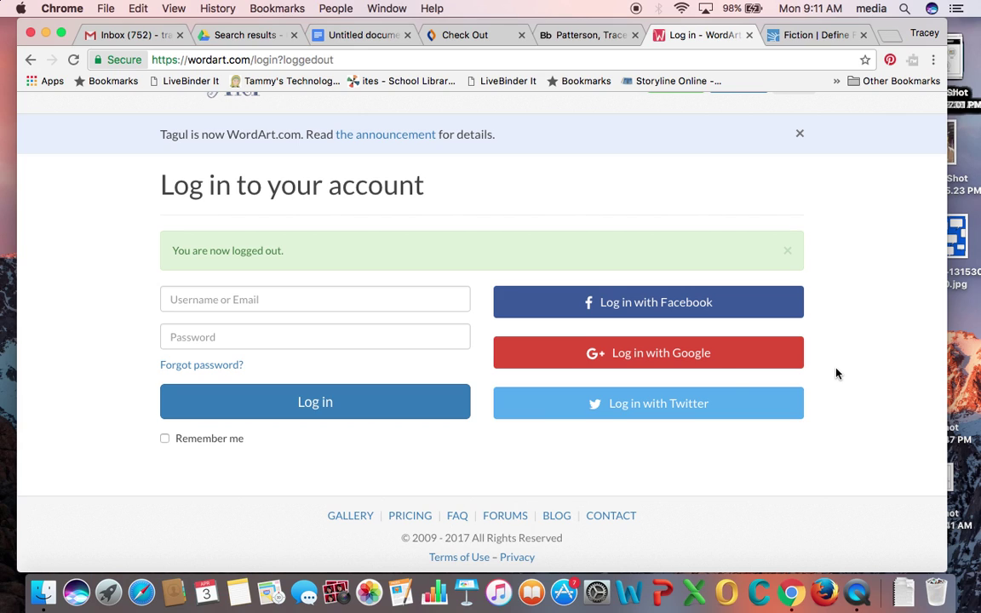
{"action": "left_click", "coordinate": [643, 356]}
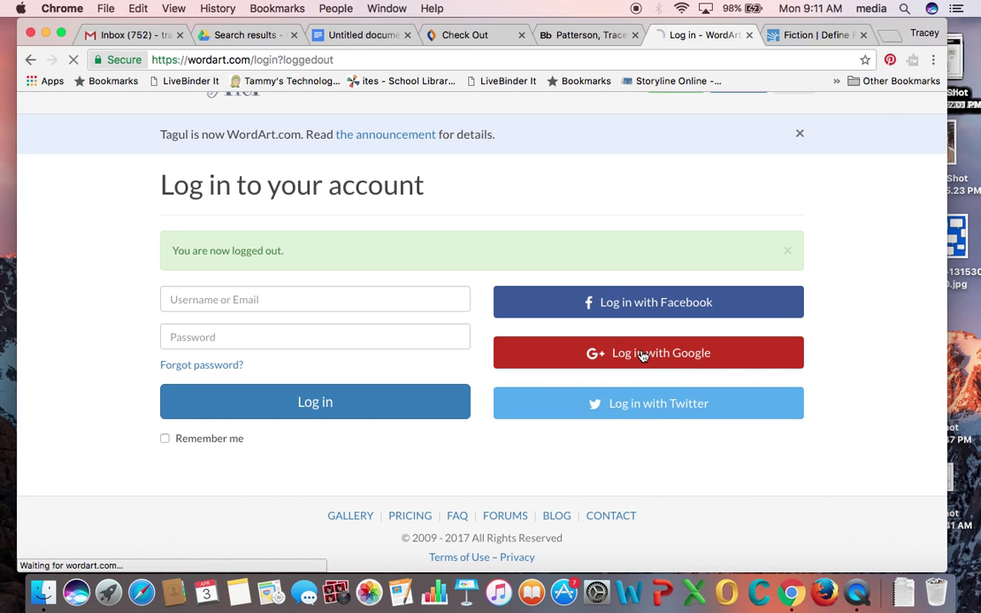
{"action": "left_click", "coordinate": [547, 206]}
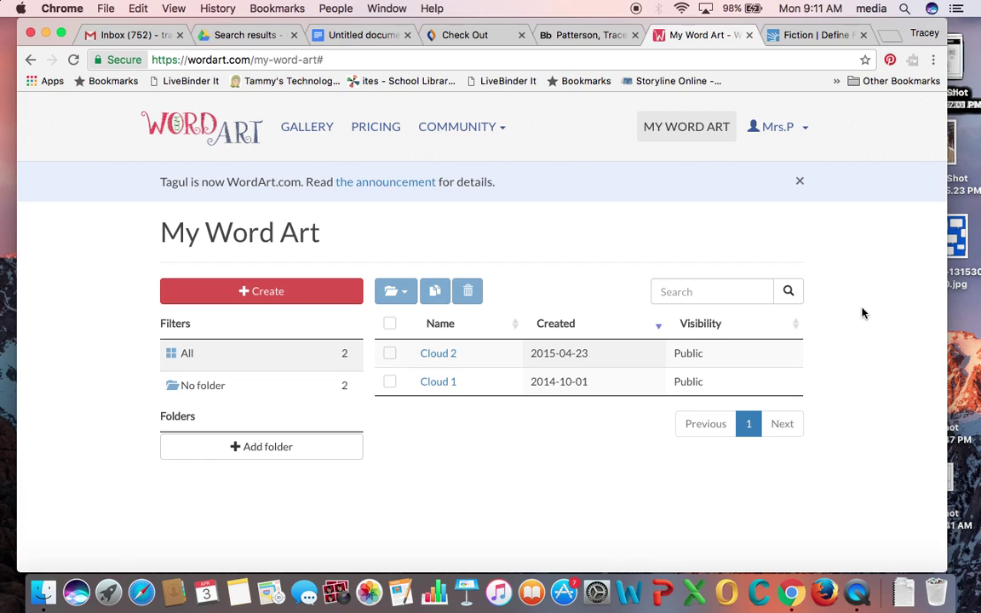
Create a new Word Art 3 cloud and bring up its empty Import words form
{"action": "left_click", "coordinate": [245, 292]}
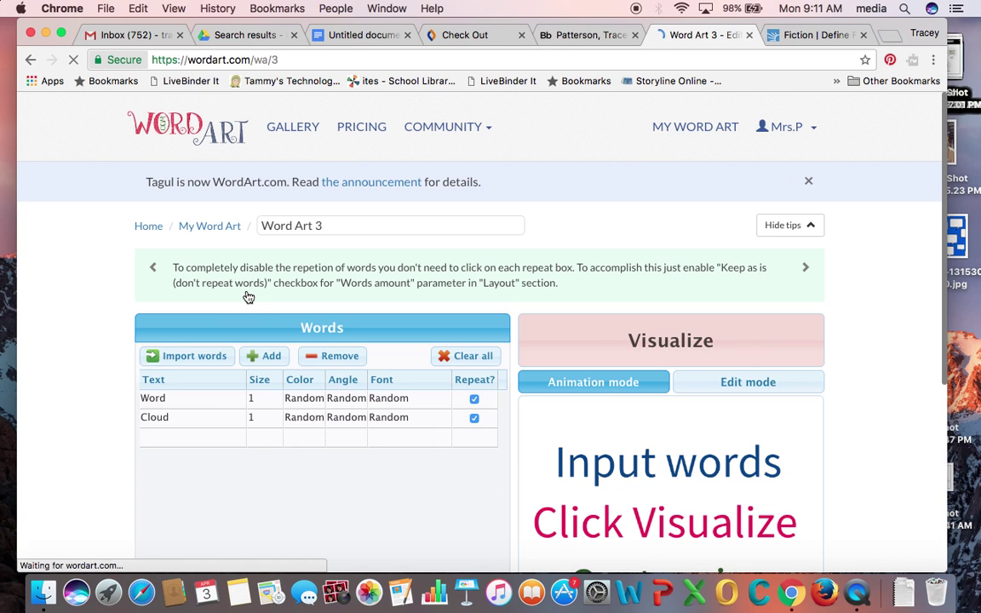
{"action": "scroll", "coordinate": [868, 317], "scroll_direction": "down", "scroll_amount": 1}
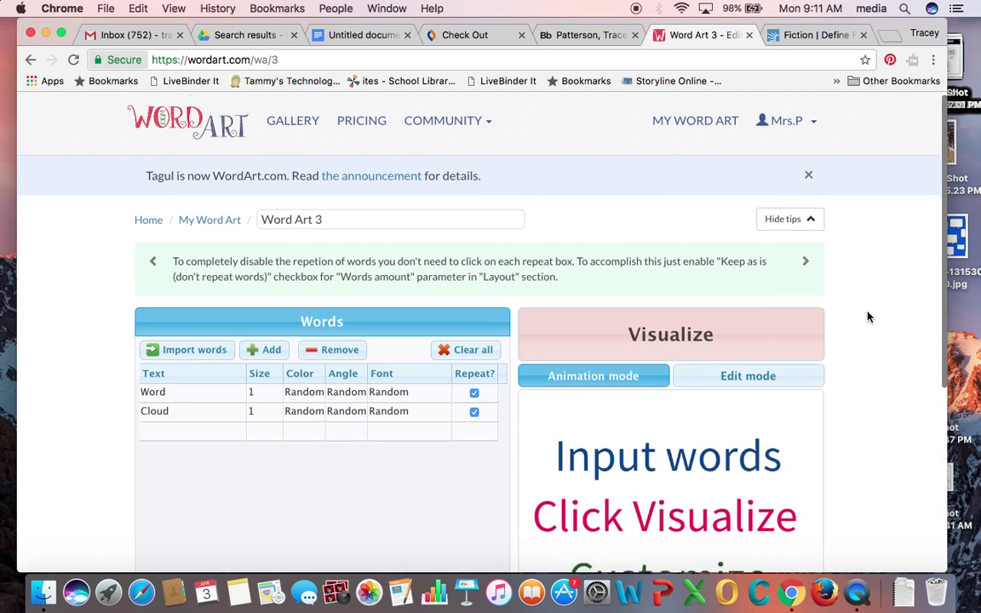
{"action": "scroll", "coordinate": [868, 316], "scroll_direction": "down", "scroll_amount": 4}
{"action": "scroll", "coordinate": [868, 316], "scroll_direction": "down", "scroll_amount": 3}
{"action": "scroll", "coordinate": [869, 317], "scroll_direction": "up", "scroll_amount": 5}
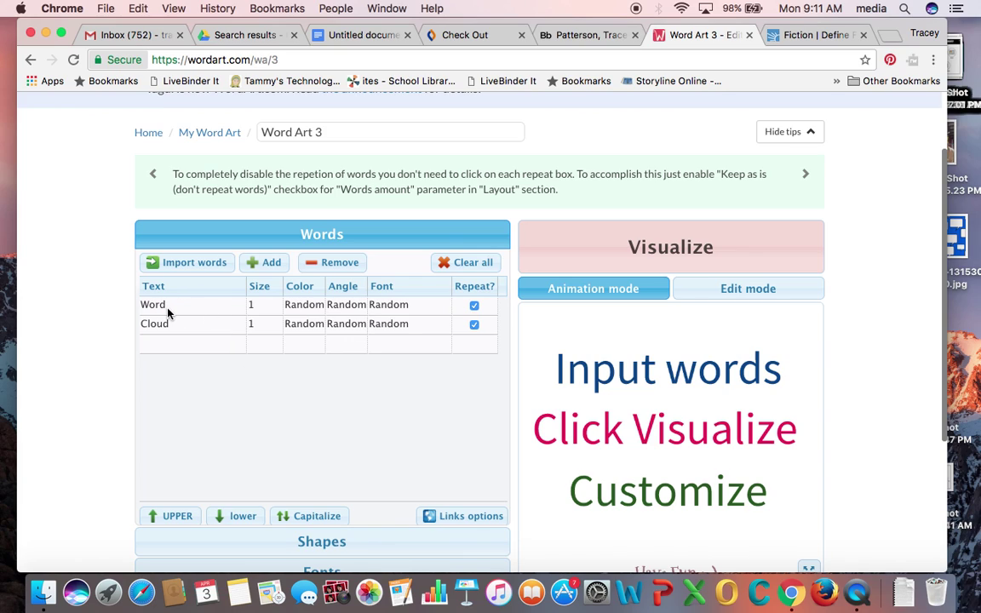
{"action": "left_click", "coordinate": [170, 264]}
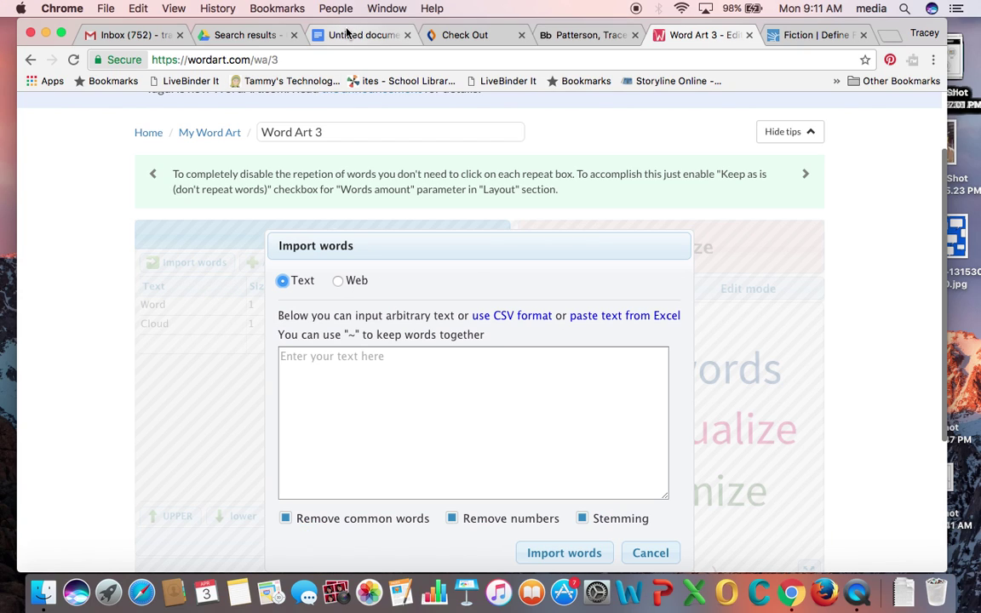
Paste the library vocabulary list from the Google document into the import box and import it
{"action": "left_click", "coordinate": [315, 34]}
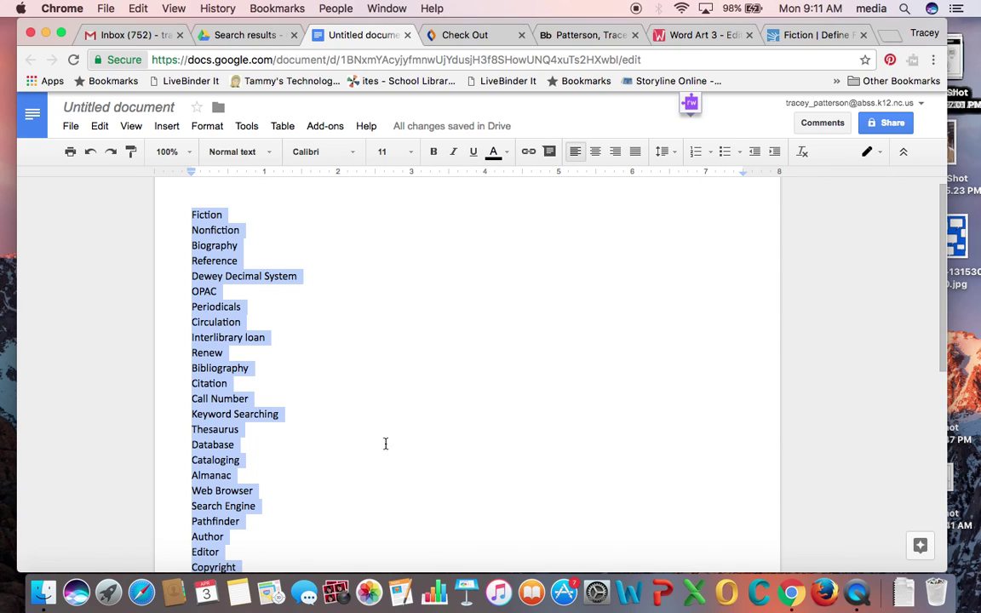
{"action": "scroll", "coordinate": [390, 442], "scroll_direction": "down", "scroll_amount": 5}
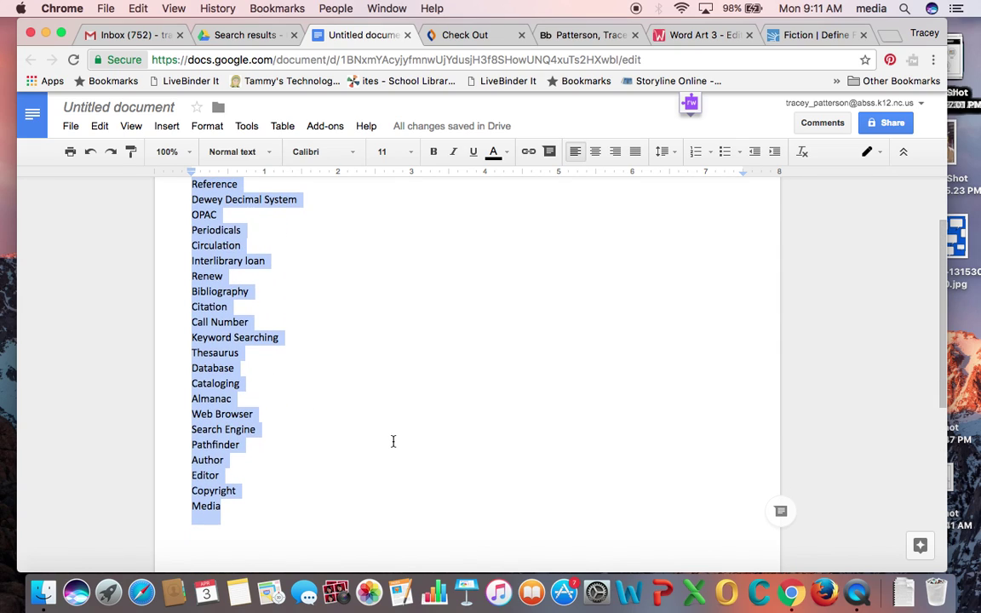
{"action": "left_click", "coordinate": [681, 35]}
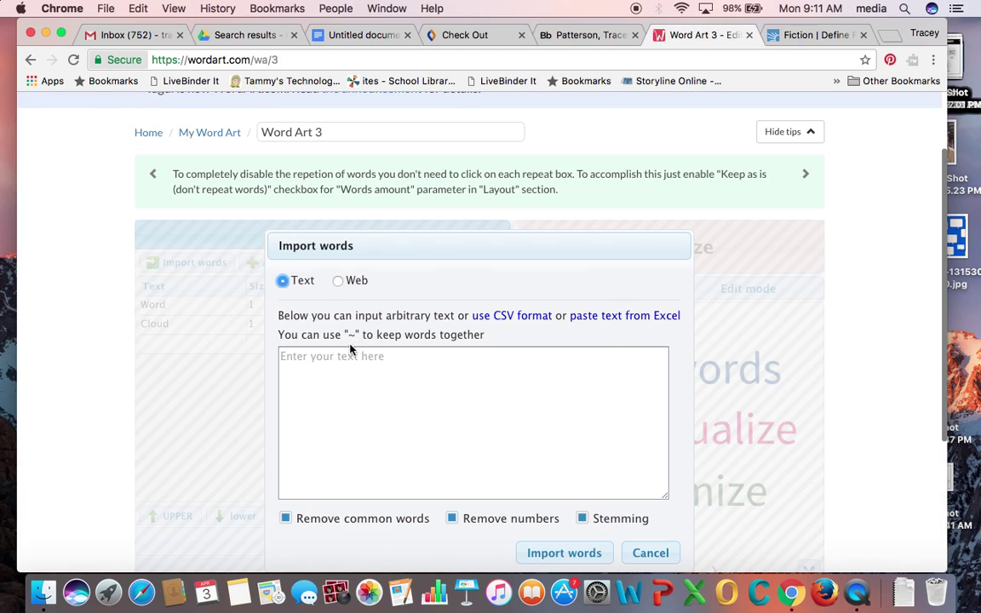
{"action": "left_click", "coordinate": [311, 356]}
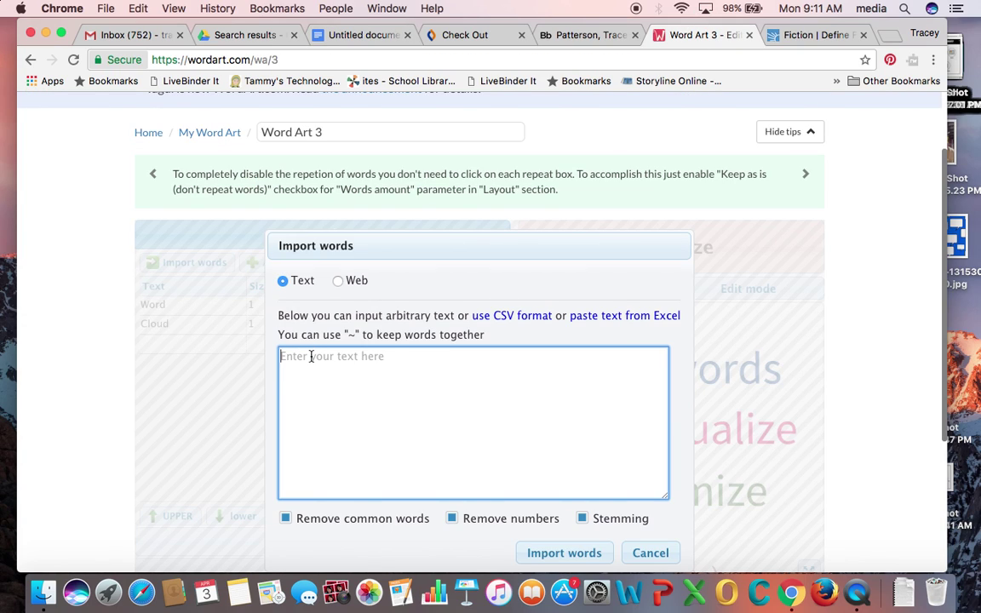
{"action": "key", "text": "super+v"}
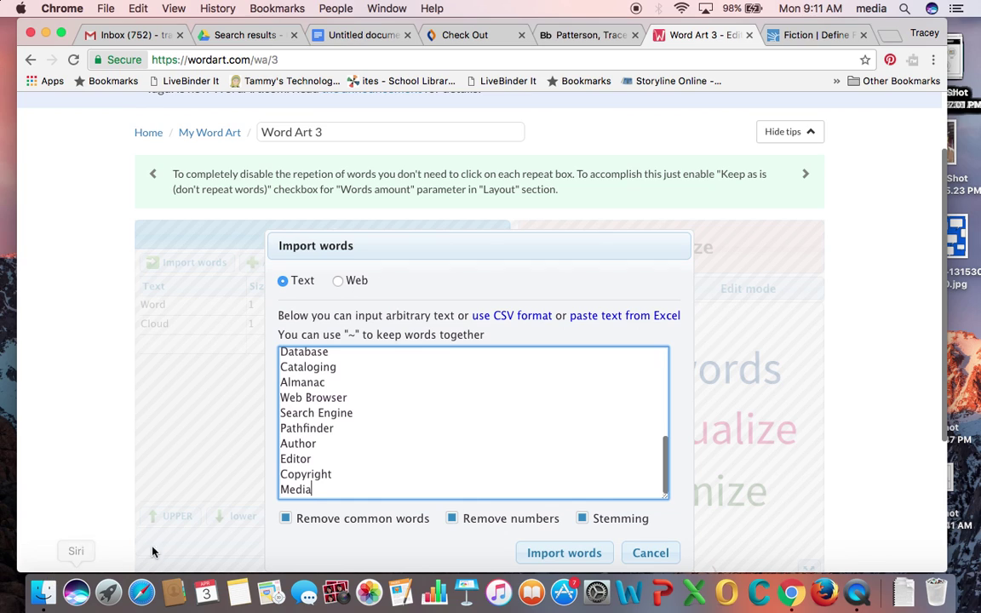
{"action": "scroll", "coordinate": [531, 416], "scroll_direction": "down", "scroll_amount": 3}
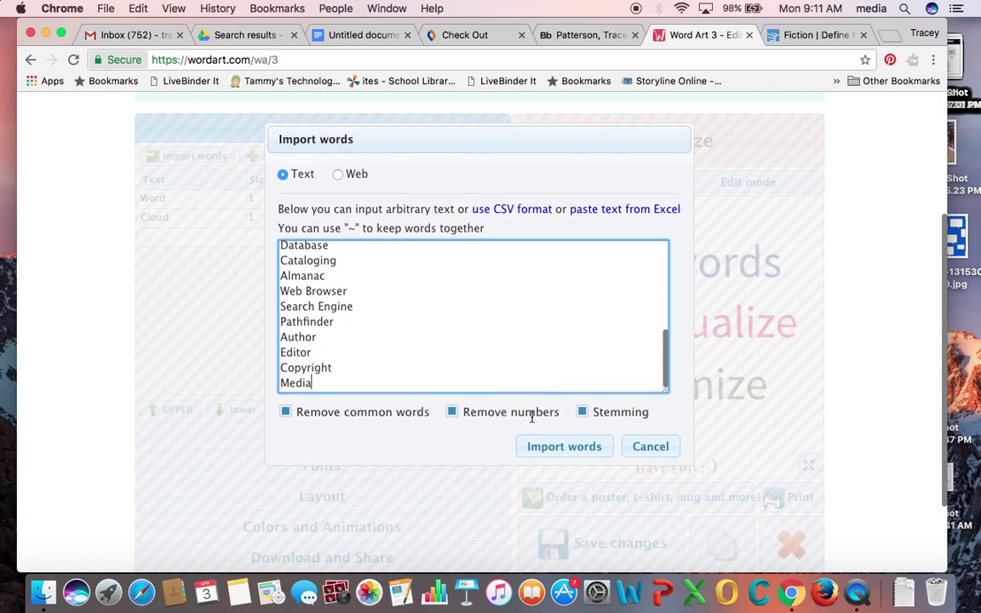
{"action": "left_click", "coordinate": [563, 446]}
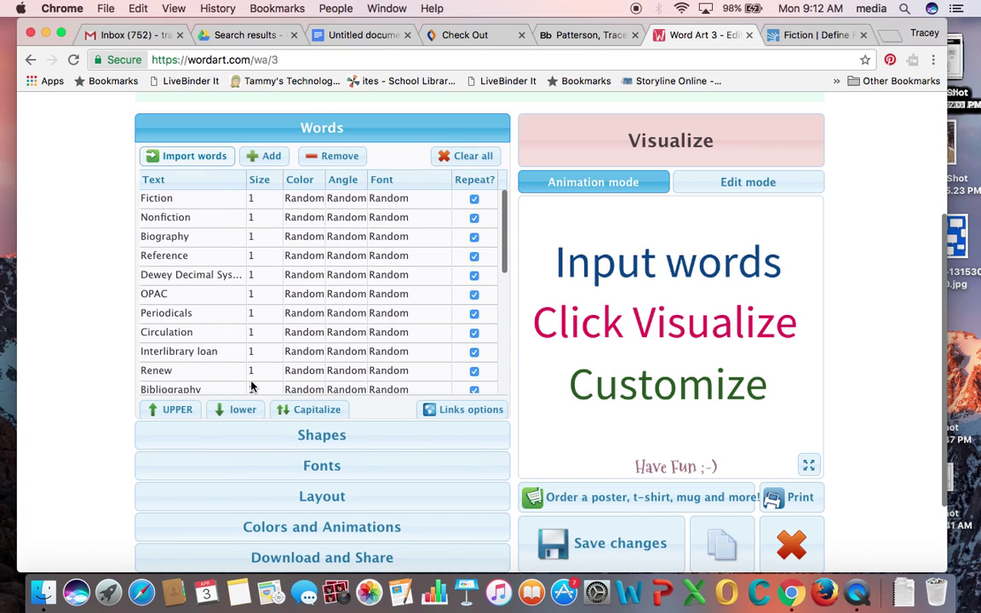
{"action": "left_click", "coordinate": [258, 199]}
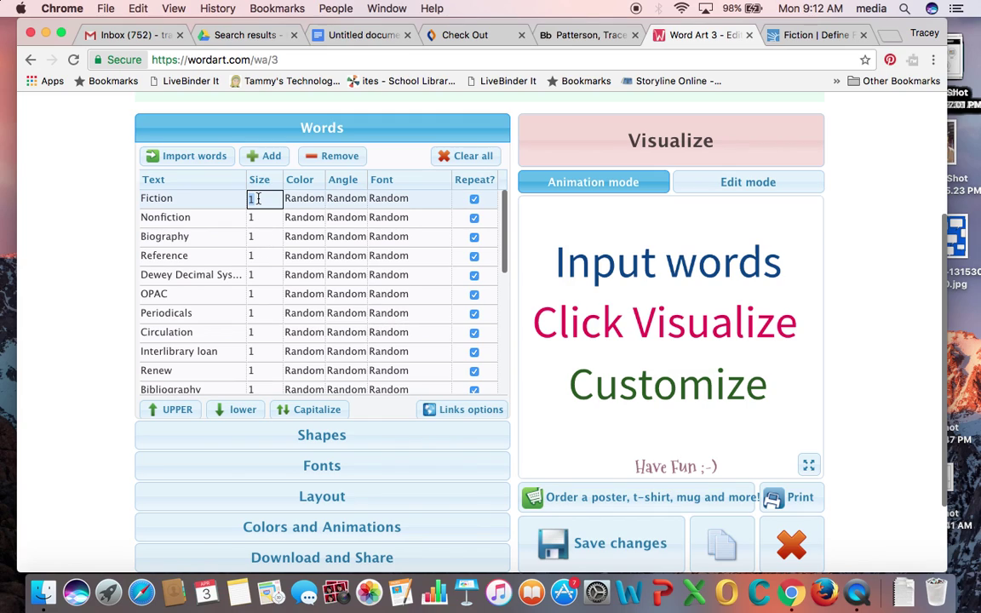
Set Fiction and Nonfiction to size 3
{"action": "type", "text": "3"}
{"action": "left_click", "coordinate": [255, 217]}
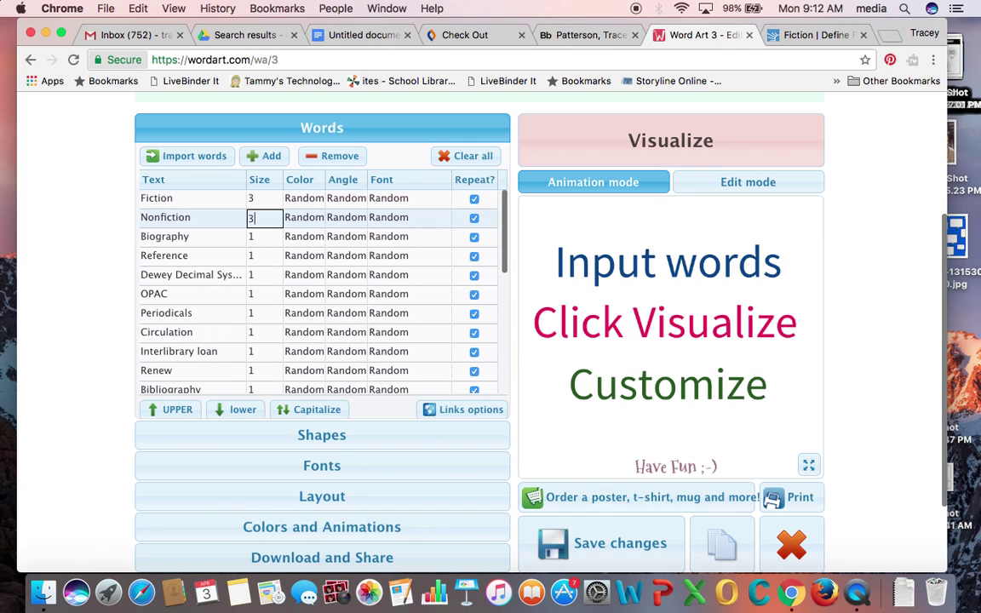
{"action": "type", "text": "3"}
{"action": "key", "text": "Return"}
{"action": "scroll", "coordinate": [263, 309], "scroll_direction": "down", "scroll_amount": 2}
{"action": "scroll", "coordinate": [262, 310], "scroll_direction": "down", "scroll_amount": 1}
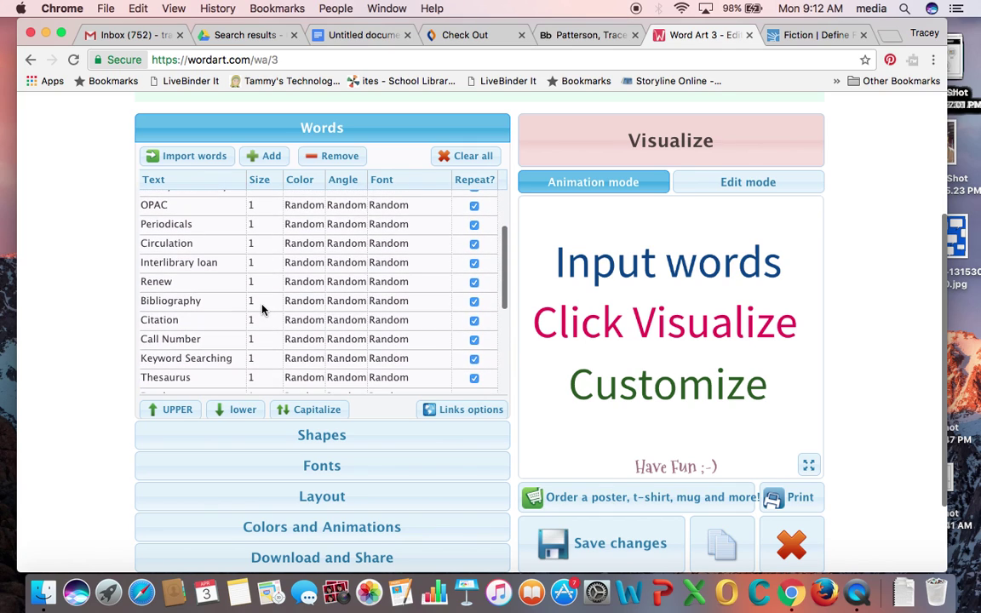
{"action": "scroll", "coordinate": [262, 310], "scroll_direction": "down", "scroll_amount": 1}
{"action": "scroll", "coordinate": [262, 310], "scroll_direction": "down", "scroll_amount": 1}
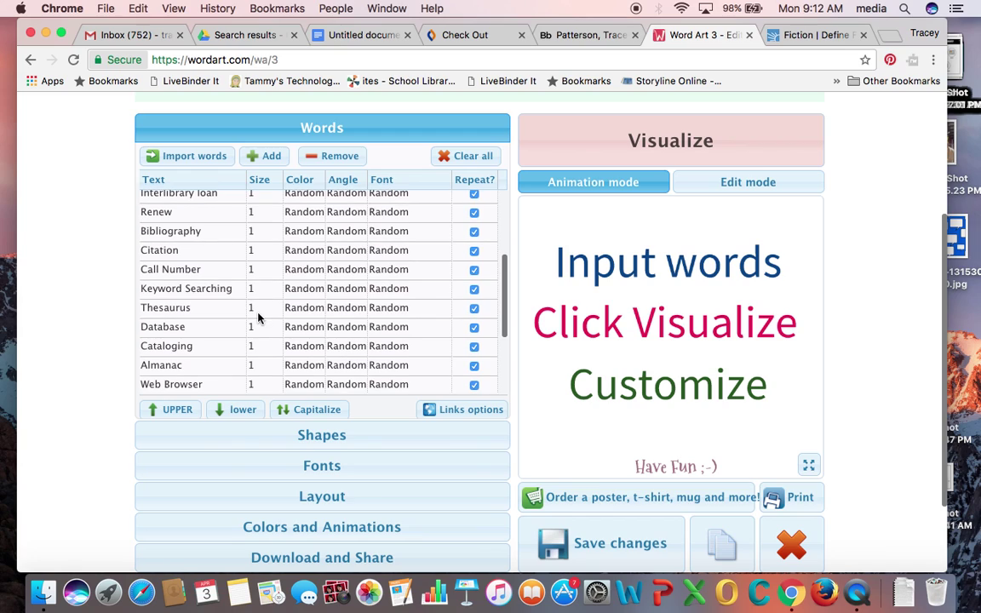
Set Thesaurus and Bibliography to size 2 and Search Engine to size 3
{"action": "left_click", "coordinate": [256, 309]}
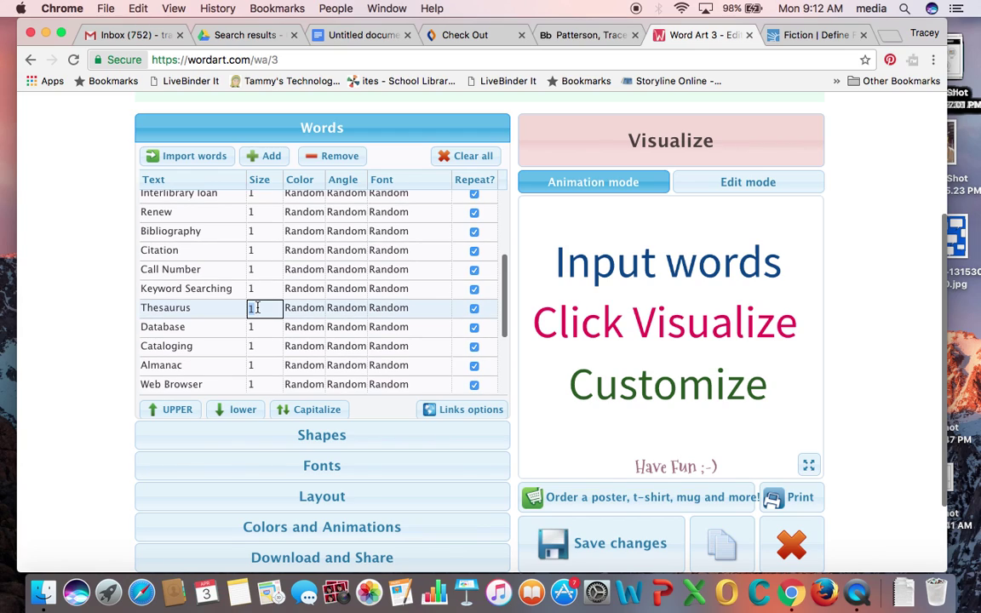
{"action": "type", "text": "2"}
{"action": "left_click", "coordinate": [257, 230]}
{"action": "type", "text": "2"}
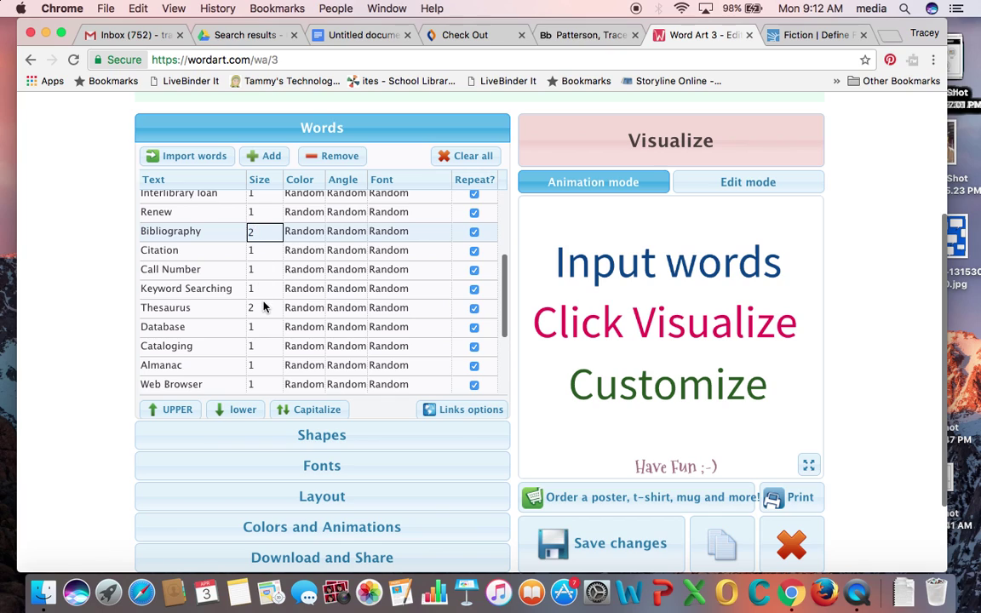
{"action": "scroll", "coordinate": [263, 306], "scroll_direction": "down", "scroll_amount": 3}
{"action": "left_click", "coordinate": [255, 329]}
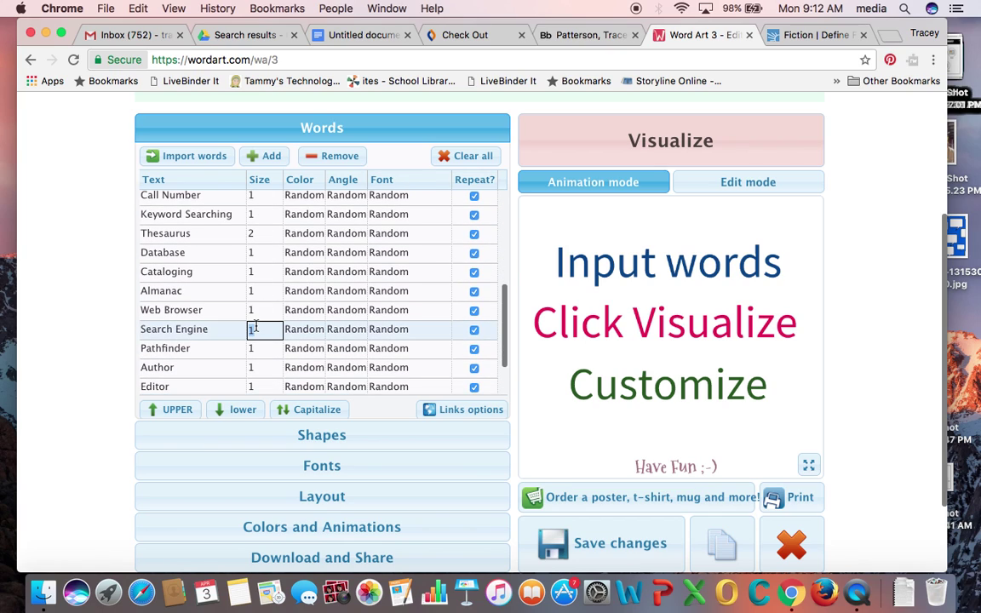
{"action": "type", "text": "3"}
{"action": "left_click", "coordinate": [303, 201]}
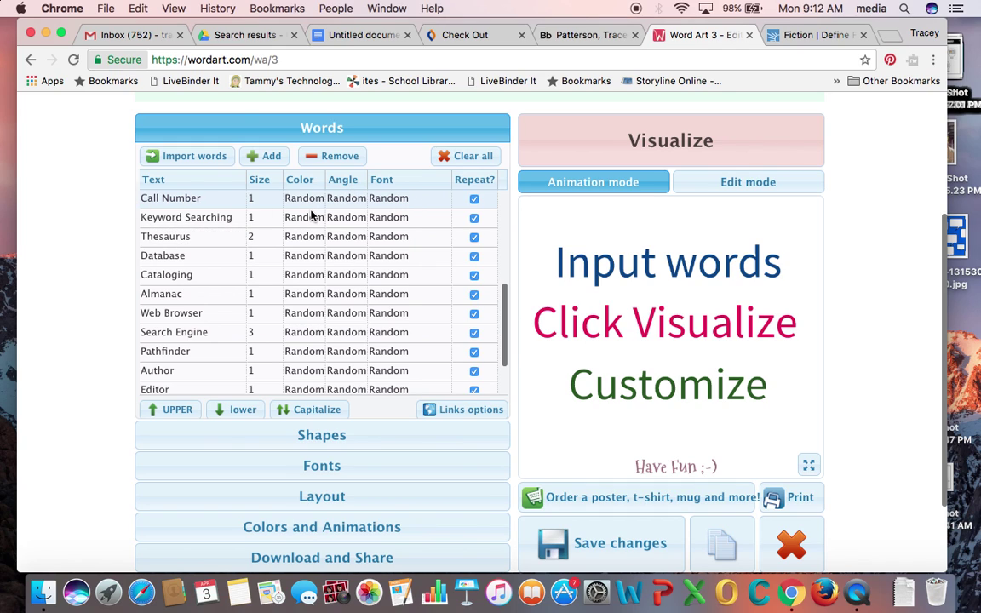
{"action": "scroll", "coordinate": [323, 226], "scroll_direction": "up", "scroll_amount": 2}
{"action": "scroll", "coordinate": [337, 234], "scroll_direction": "up", "scroll_amount": 2}
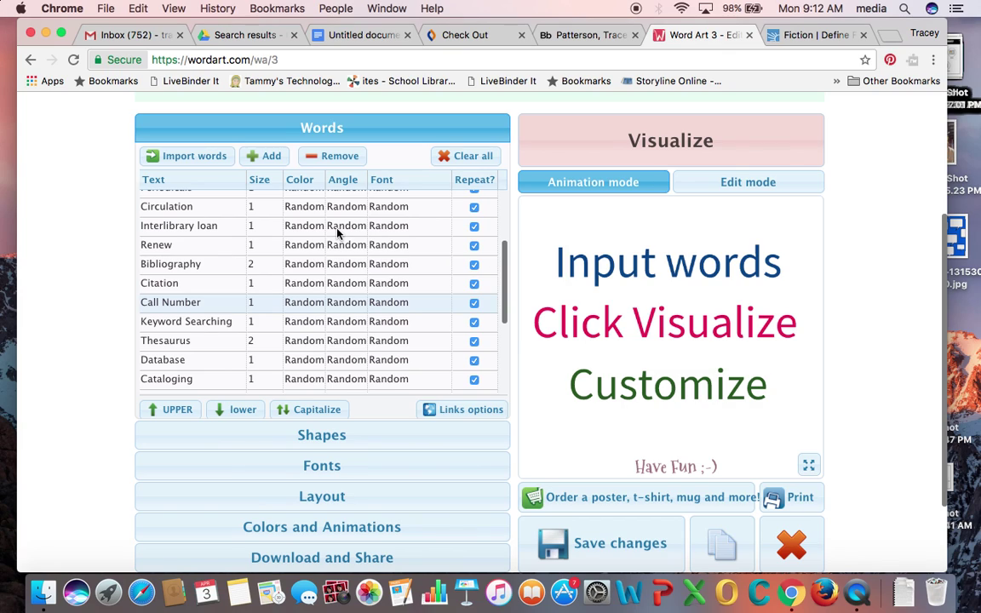
In Links options, show the Link column, open links in a new window, and clear the pattern URL
{"action": "left_click", "coordinate": [447, 413]}
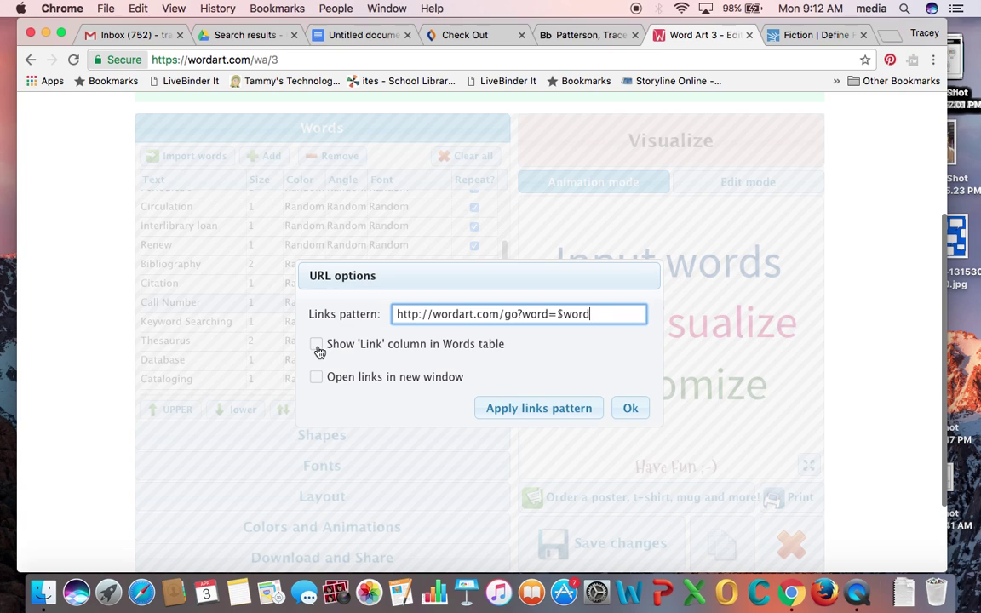
{"action": "left_click", "coordinate": [316, 345]}
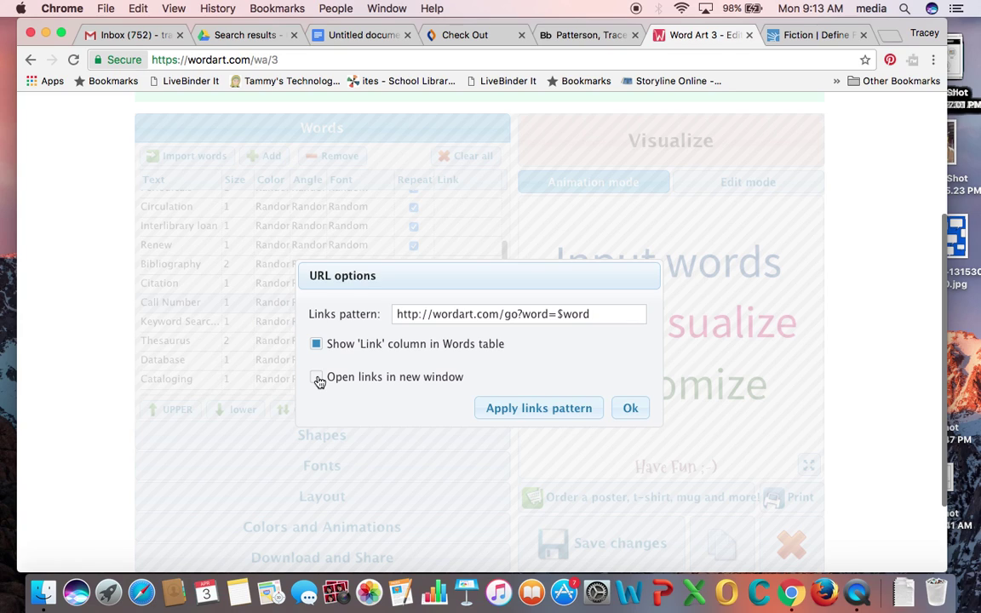
{"action": "left_click", "coordinate": [317, 377]}
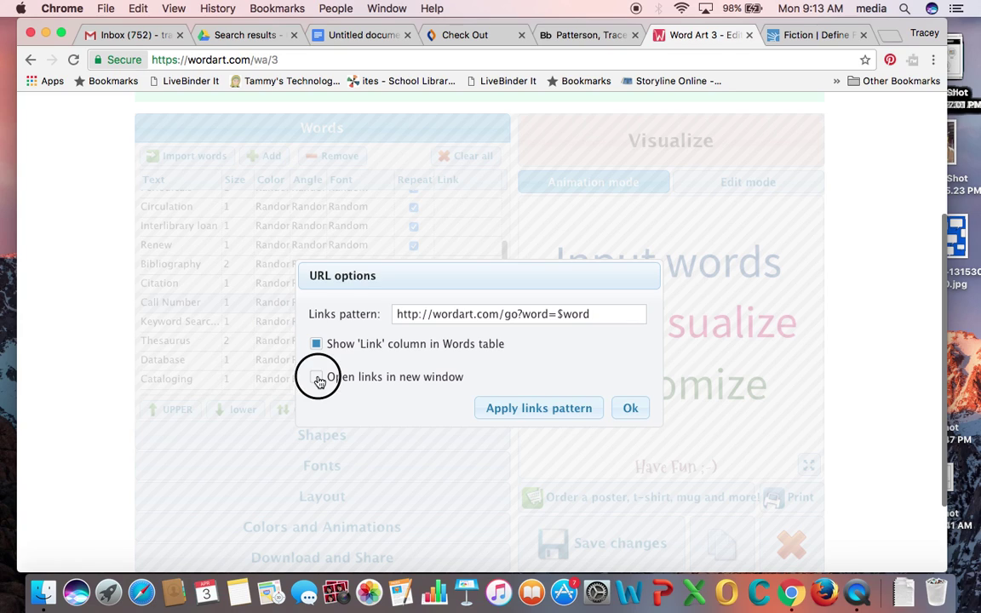
{"action": "left_click", "coordinate": [596, 314]}
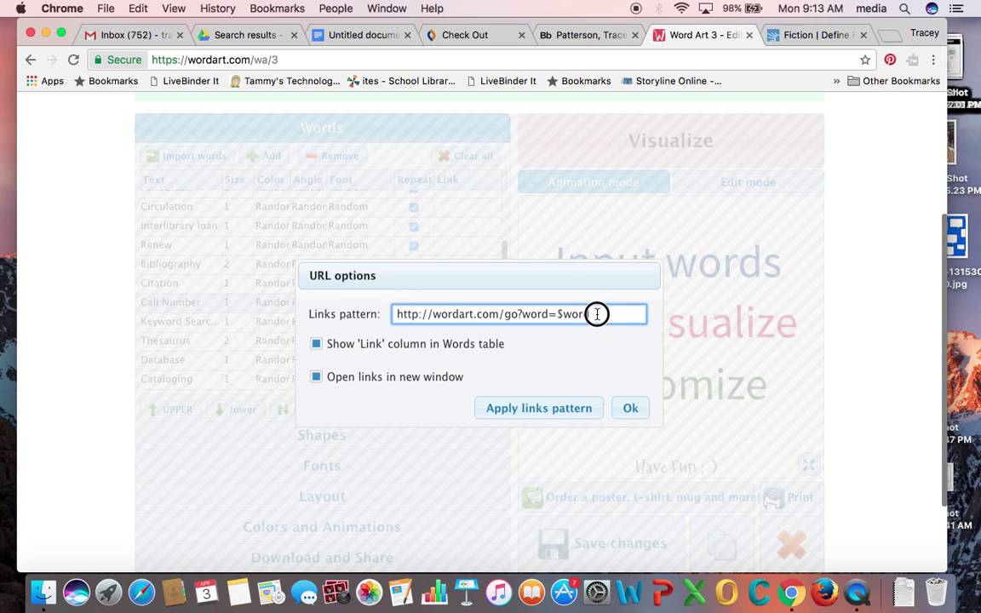
{"action": "left_click_drag", "start_coordinate": [597, 314], "coordinate": [393, 314]}
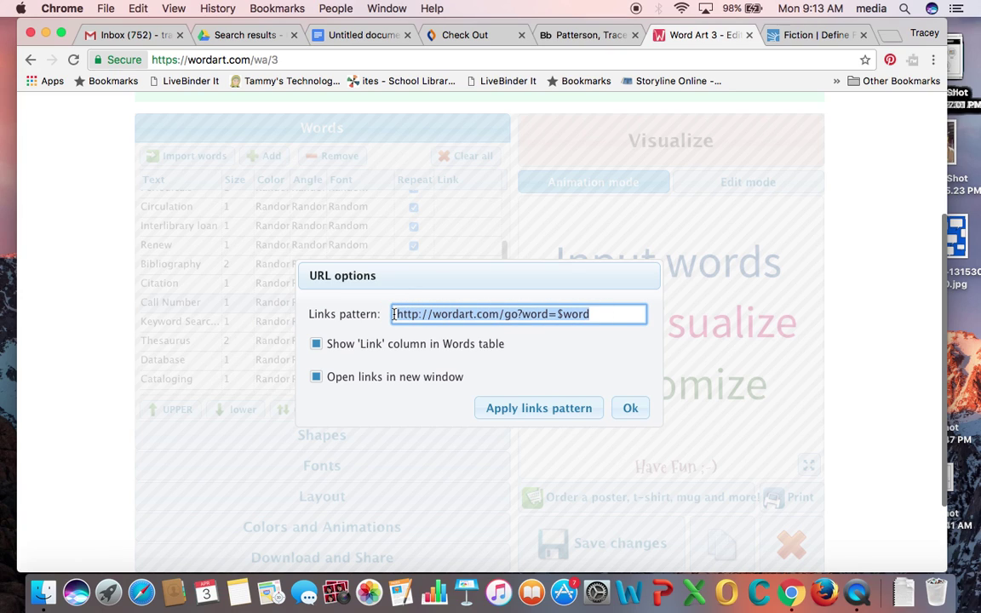
{"action": "key", "text": "BackSpace"}
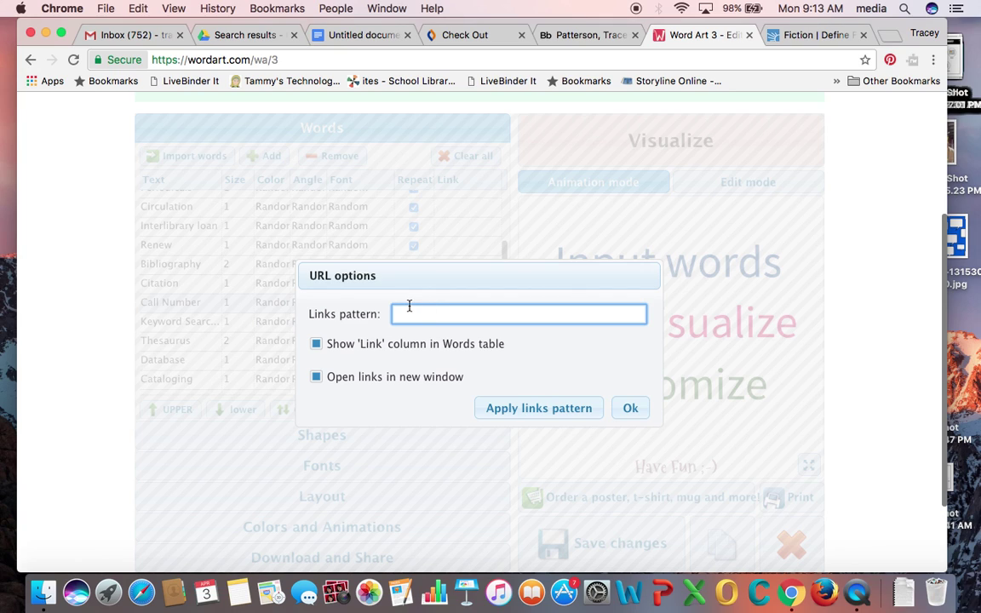
Apply the empty links pattern and scroll the word table back to the top
{"action": "left_click", "coordinate": [531, 412]}
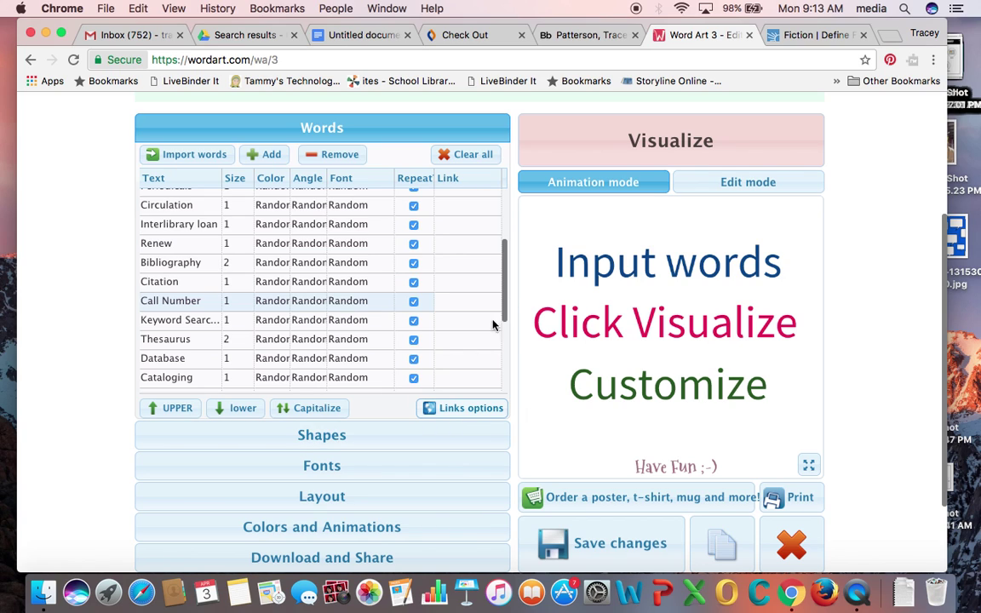
{"action": "left_click_drag", "start_coordinate": [504, 278], "coordinate": [506, 258]}
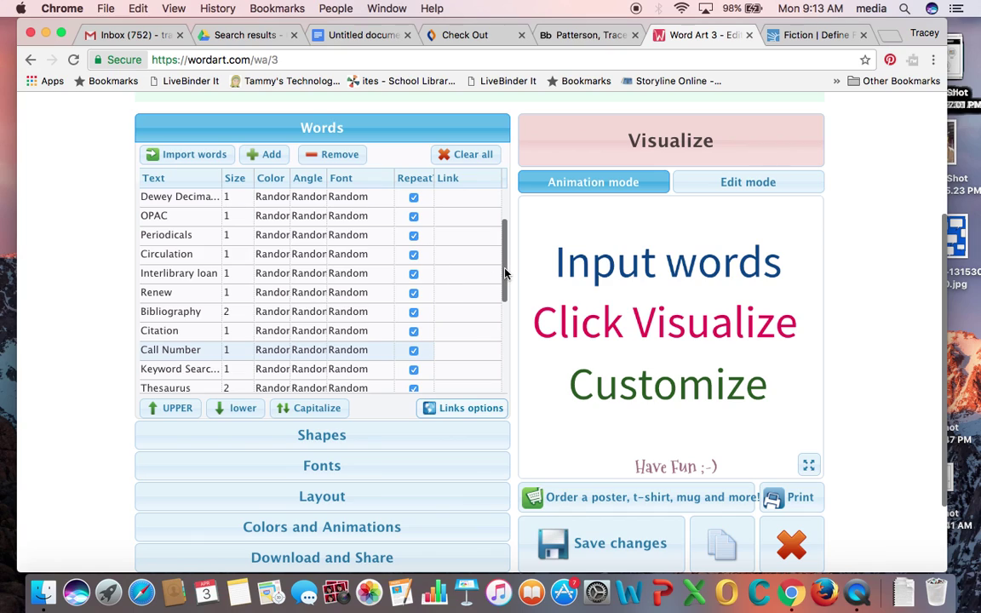
{"action": "left_click_drag", "start_coordinate": [504, 273], "coordinate": [505, 221]}
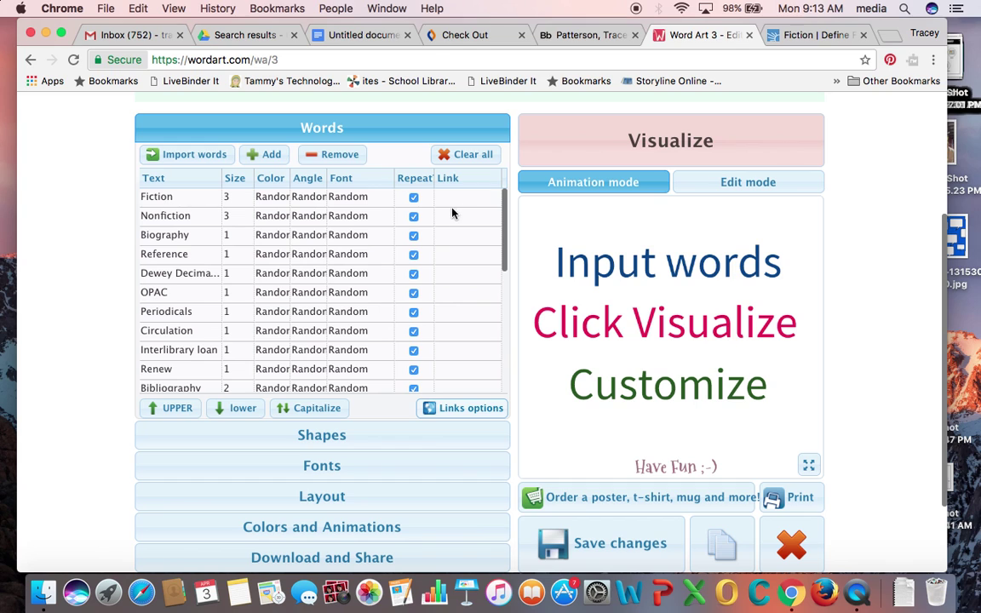
Paste the Dictionary.com fiction definition URL into Fiction's Link cell
{"action": "left_click", "coordinate": [794, 34]}
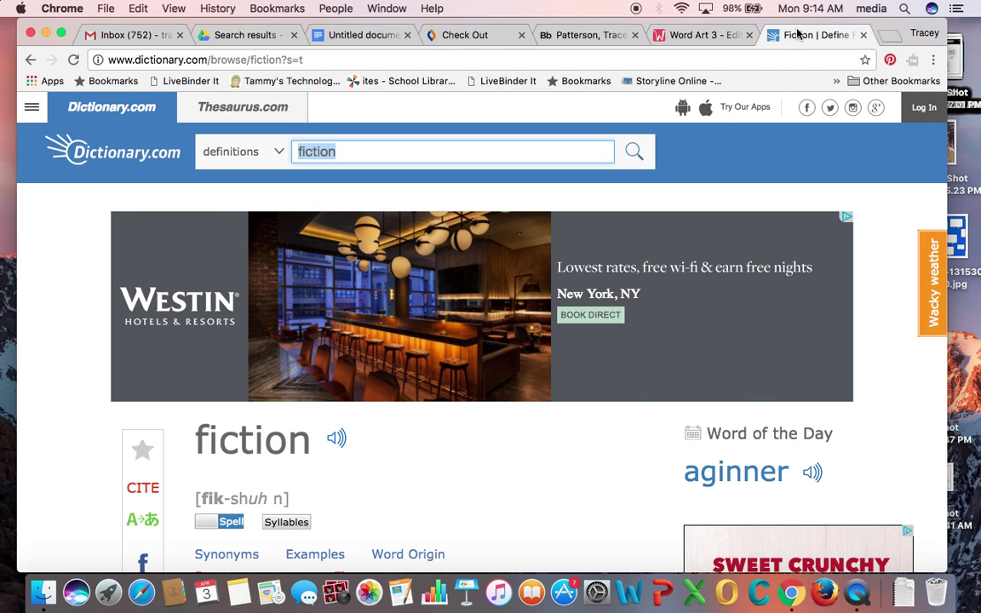
{"action": "scroll", "coordinate": [525, 444], "scroll_direction": "down", "scroll_amount": 5}
{"action": "scroll", "coordinate": [525, 444], "scroll_direction": "up", "scroll_amount": 5}
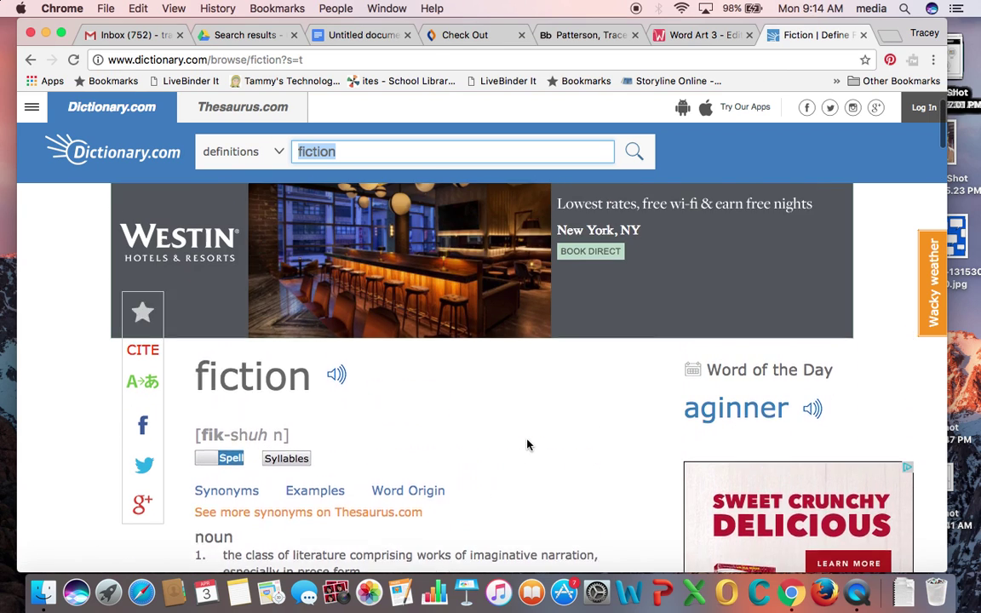
{"action": "left_click", "coordinate": [282, 60]}
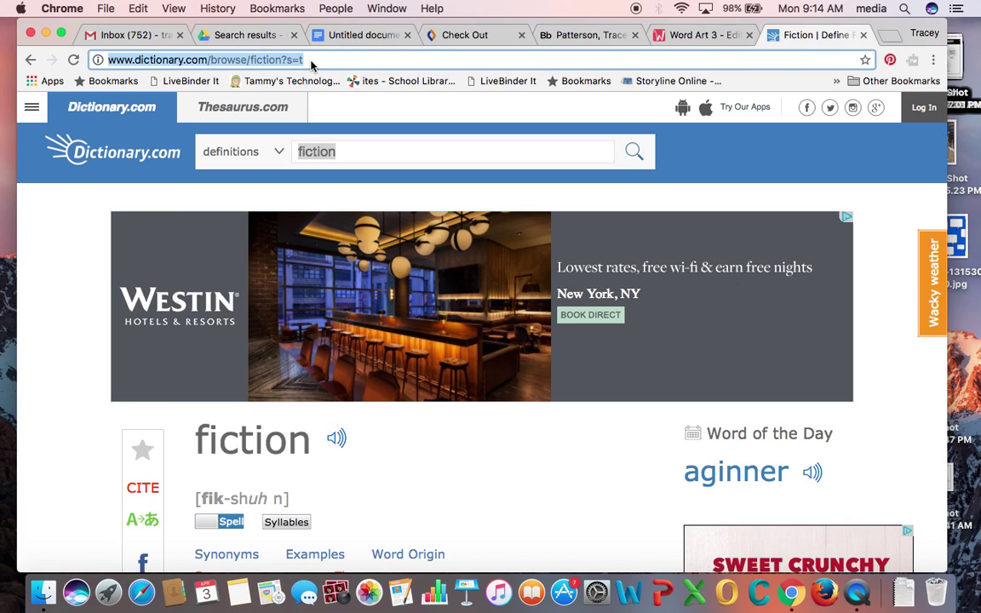
{"action": "left_click", "coordinate": [707, 33]}
{"action": "left_click", "coordinate": [452, 199]}
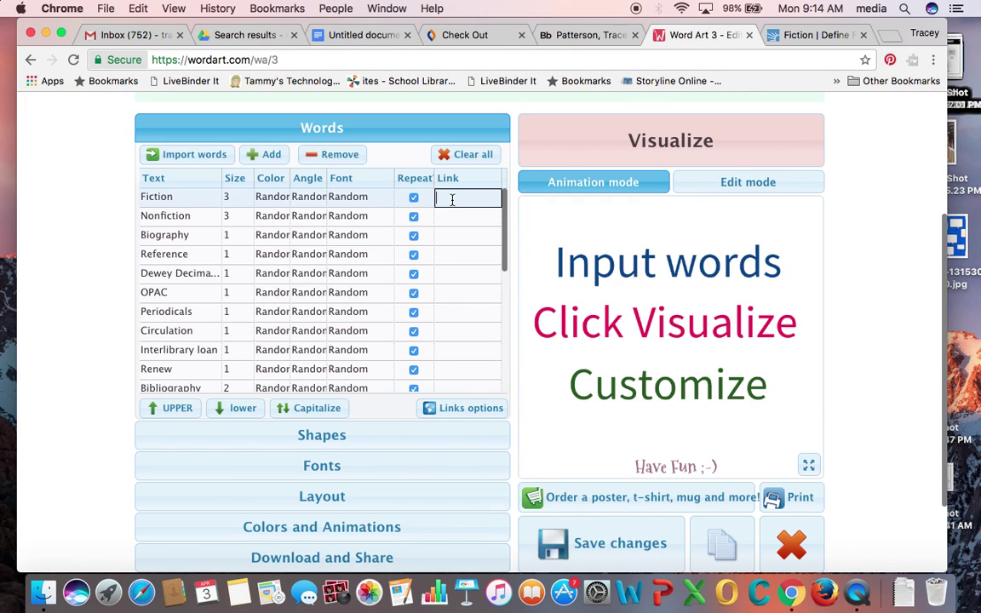
{"action": "key", "text": "super+v"}
{"action": "left_click", "coordinate": [451, 215]}
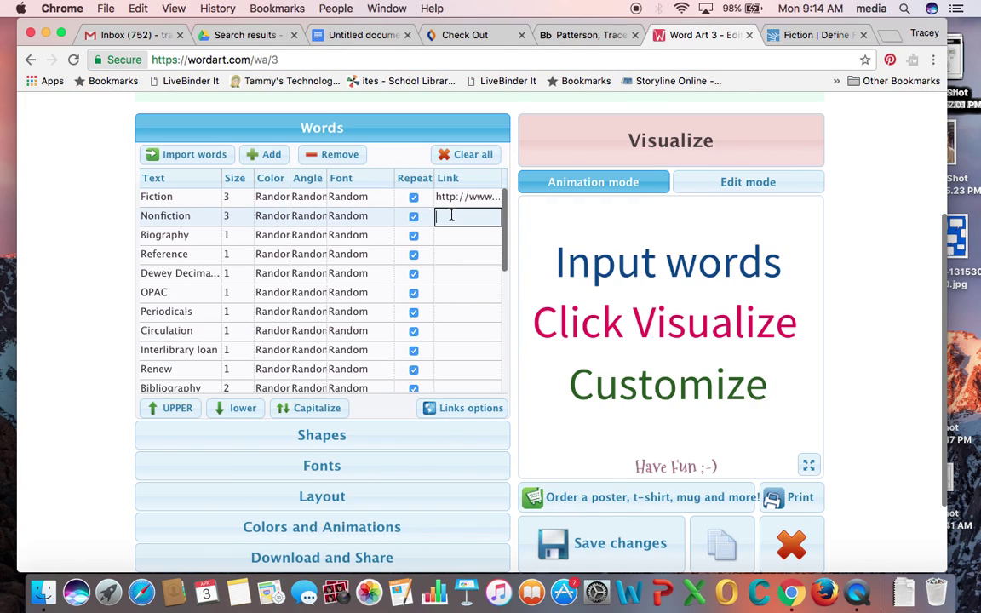
{"action": "left_click", "coordinate": [823, 34]}
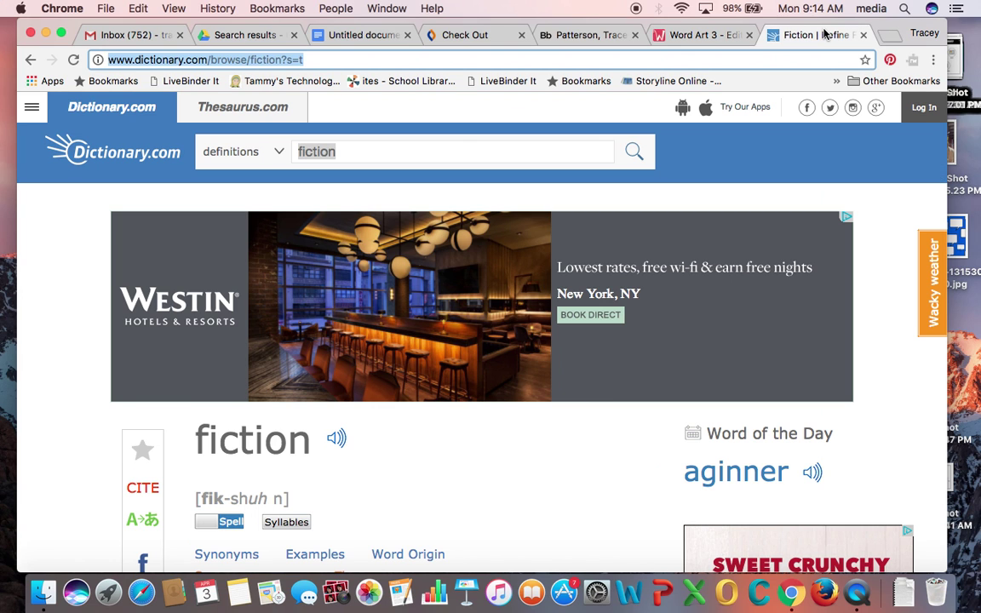
{"action": "scroll", "coordinate": [517, 483], "scroll_direction": "down", "scroll_amount": 5}
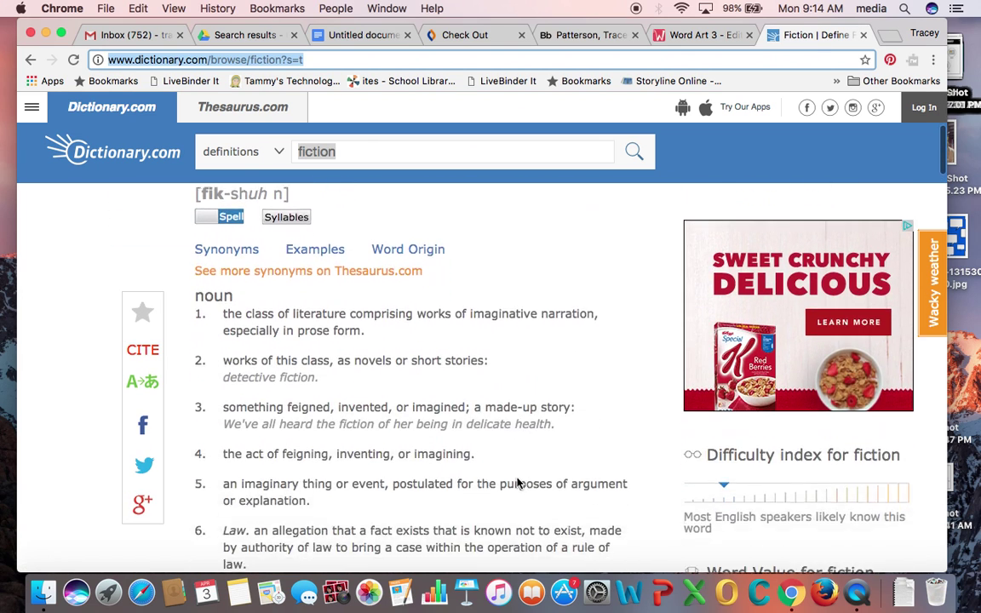
{"action": "scroll", "coordinate": [517, 482], "scroll_direction": "up", "scroll_amount": 5}
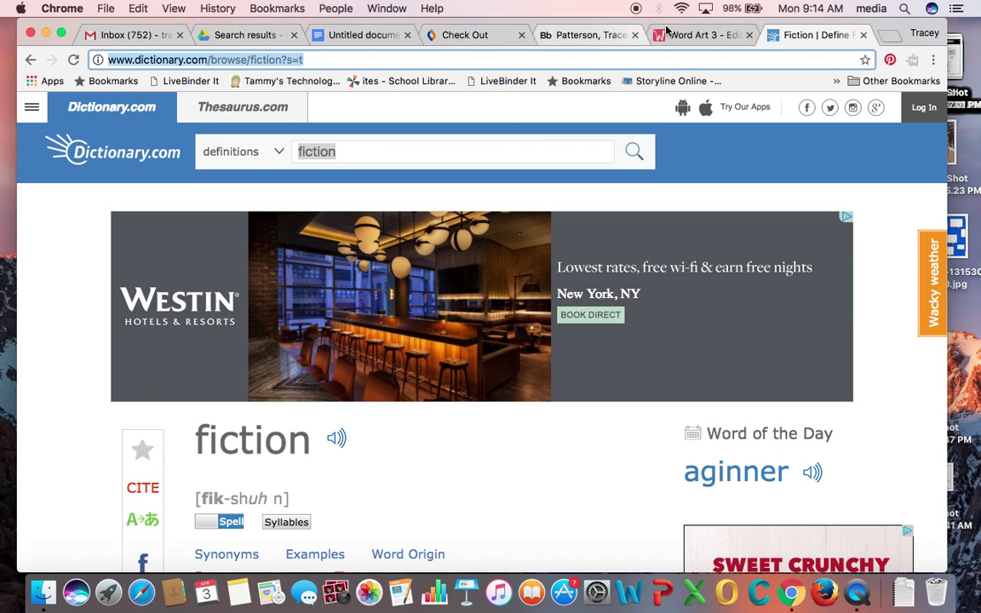
{"action": "left_click", "coordinate": [696, 34]}
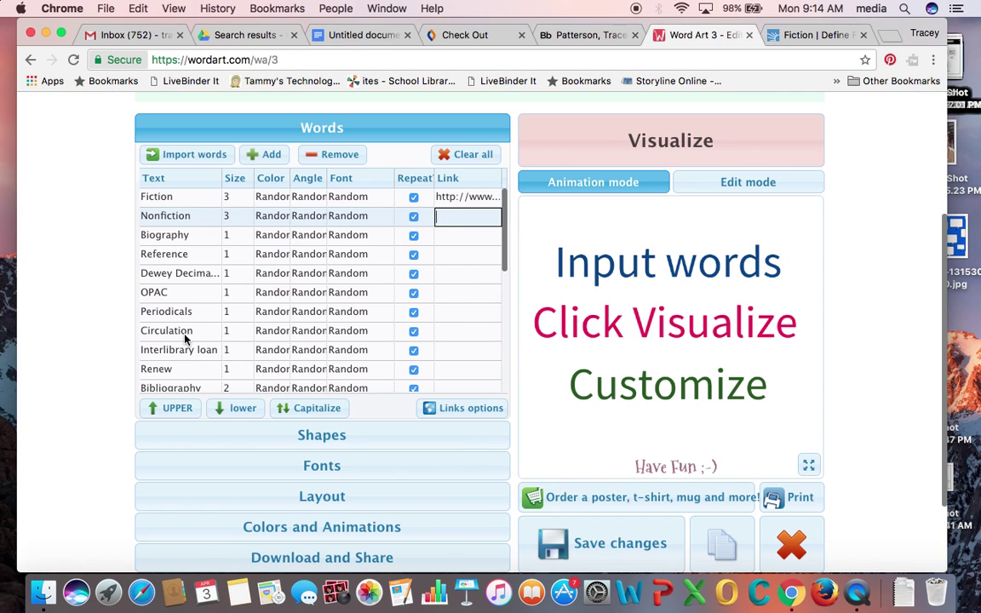
Expand the Shapes section and browse the Geometric shapes
{"action": "scroll", "coordinate": [443, 313], "scroll_direction": "down", "scroll_amount": 2}
{"action": "scroll", "coordinate": [442, 313], "scroll_direction": "down", "scroll_amount": 4}
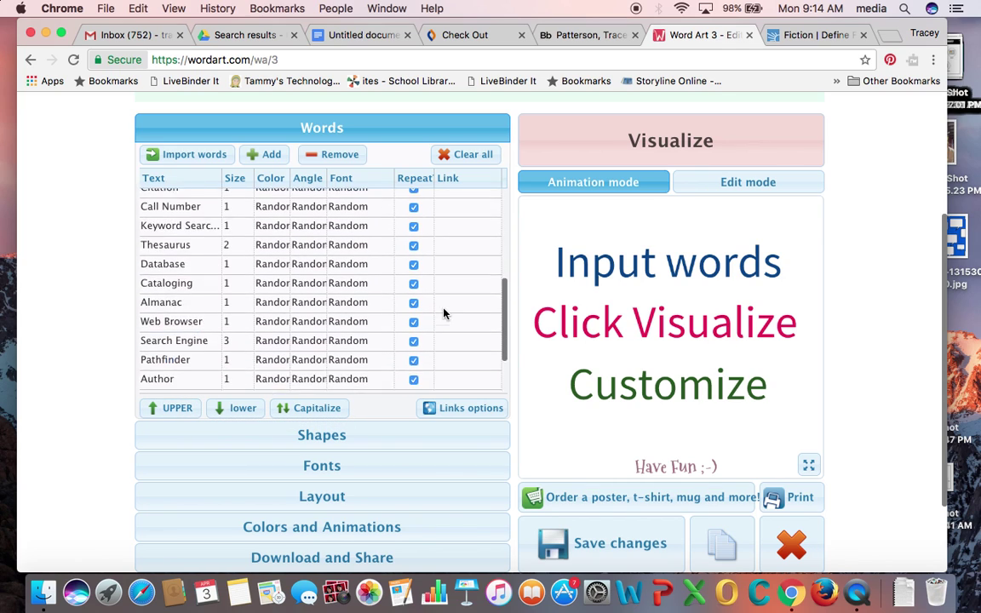
{"action": "scroll", "coordinate": [442, 313], "scroll_direction": "down", "scroll_amount": 3}
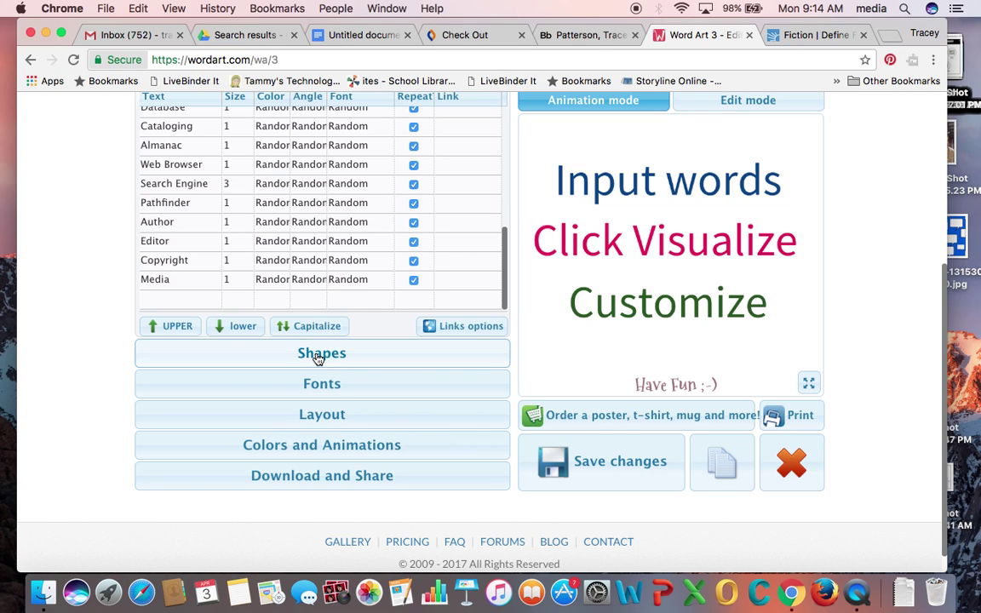
{"action": "left_click", "coordinate": [318, 358]}
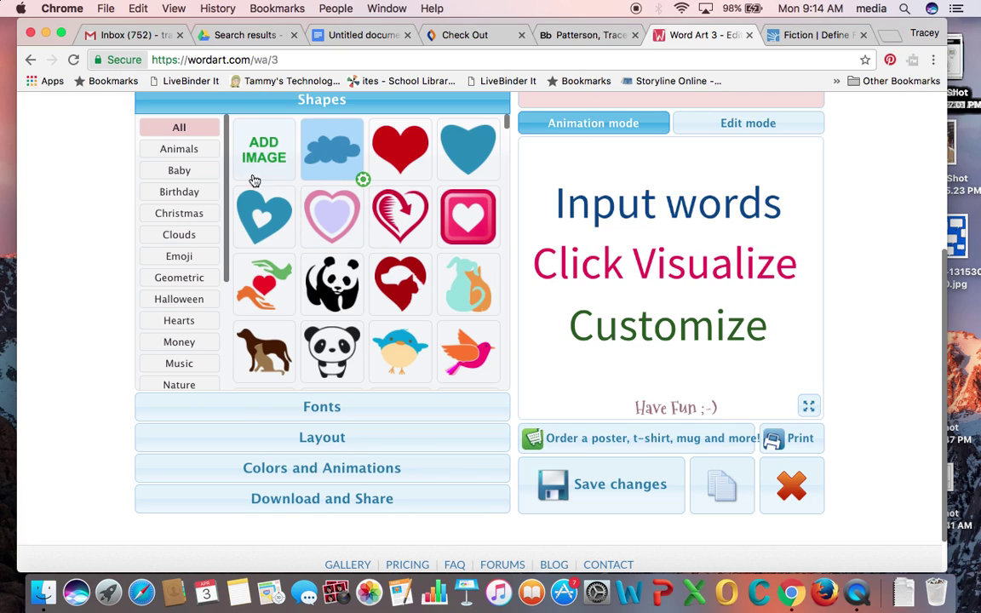
{"action": "left_click", "coordinate": [181, 277]}
{"action": "scroll", "coordinate": [183, 284], "scroll_direction": "down", "scroll_amount": 2}
{"action": "scroll", "coordinate": [183, 287], "scroll_direction": "down", "scroll_amount": 2}
{"action": "scroll", "coordinate": [183, 286], "scroll_direction": "down", "scroll_amount": 2}
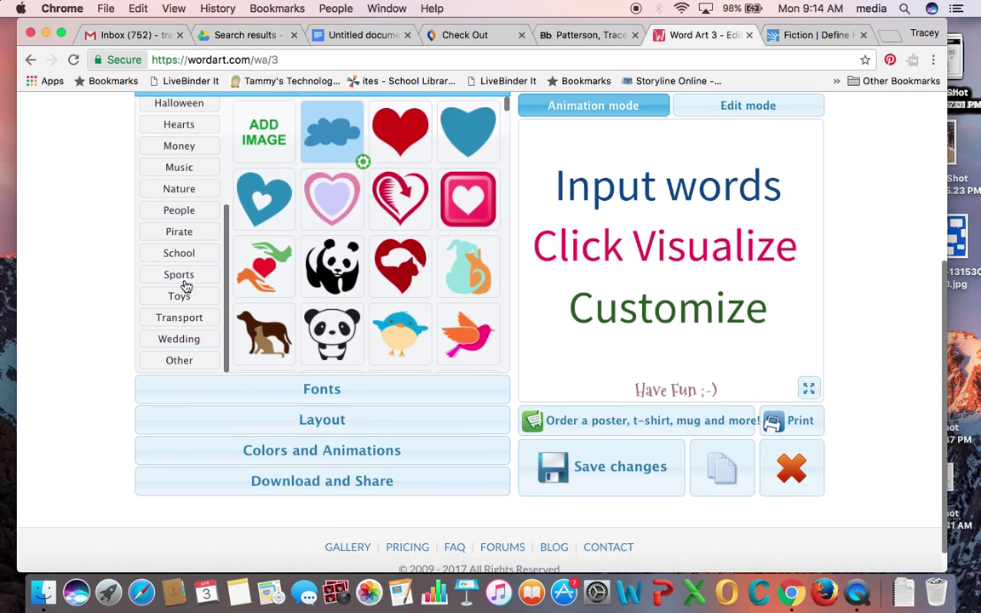
{"action": "scroll", "coordinate": [183, 286], "scroll_direction": "down", "scroll_amount": 1}
{"action": "scroll", "coordinate": [183, 286], "scroll_direction": "up", "scroll_amount": 3}
{"action": "scroll", "coordinate": [186, 286], "scroll_direction": "up", "scroll_amount": 3}
Browse the Emoji shapes, then choose the reading-person shape from the School category
{"action": "left_click", "coordinate": [186, 281]}
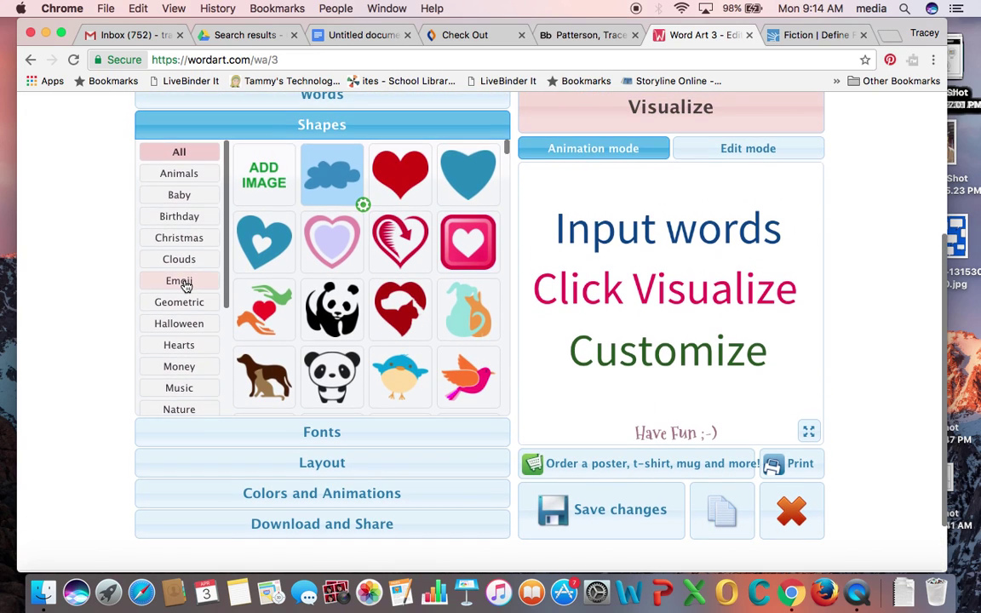
{"action": "scroll", "coordinate": [185, 286], "scroll_direction": "down", "scroll_amount": 3}
{"action": "scroll", "coordinate": [185, 286], "scroll_direction": "down", "scroll_amount": 1}
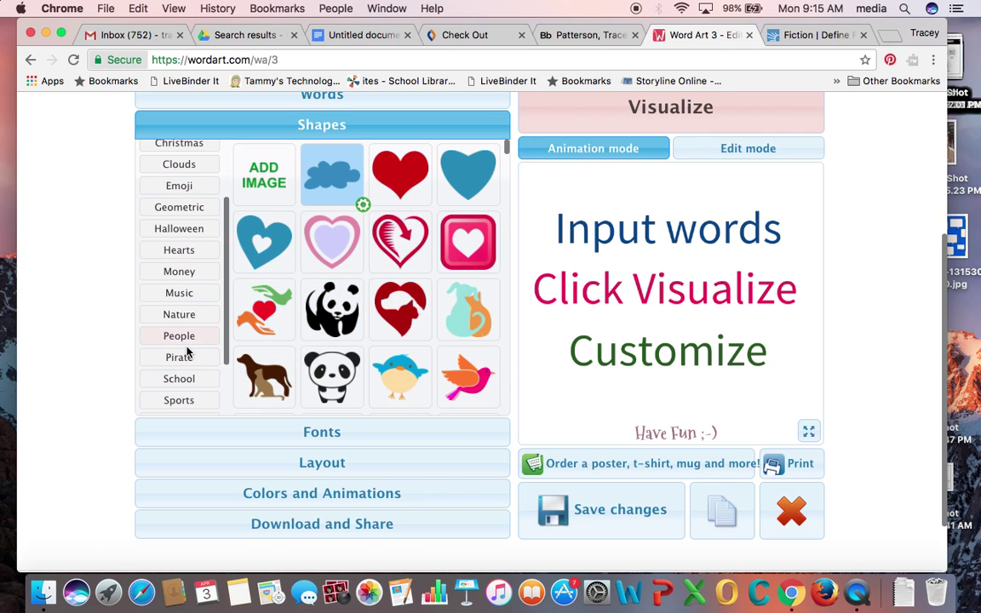
{"action": "scroll", "coordinate": [187, 351], "scroll_direction": "down", "scroll_amount": 2}
{"action": "scroll", "coordinate": [187, 351], "scroll_direction": "down", "scroll_amount": 3}
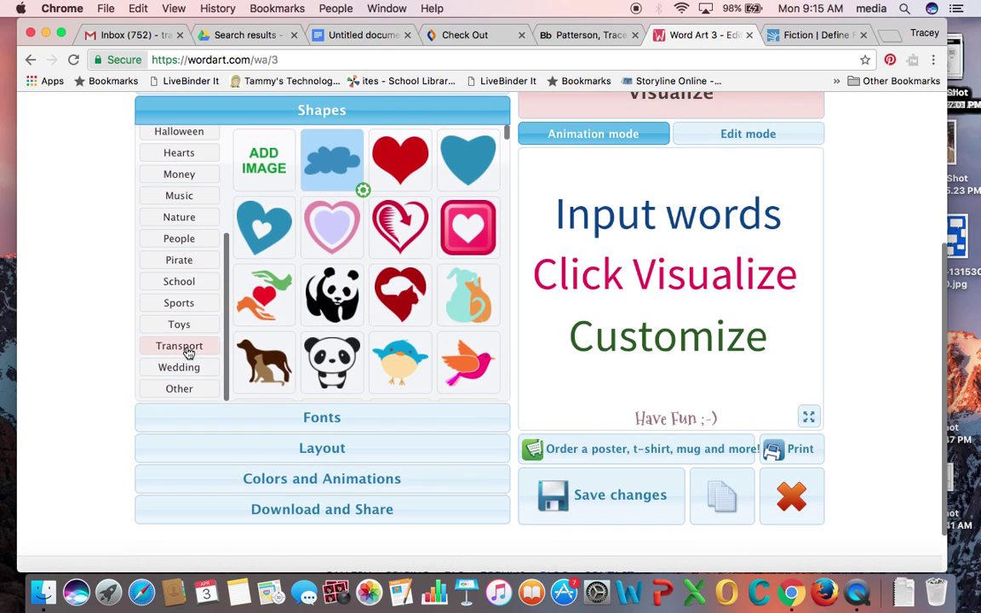
{"action": "left_click", "coordinate": [177, 281]}
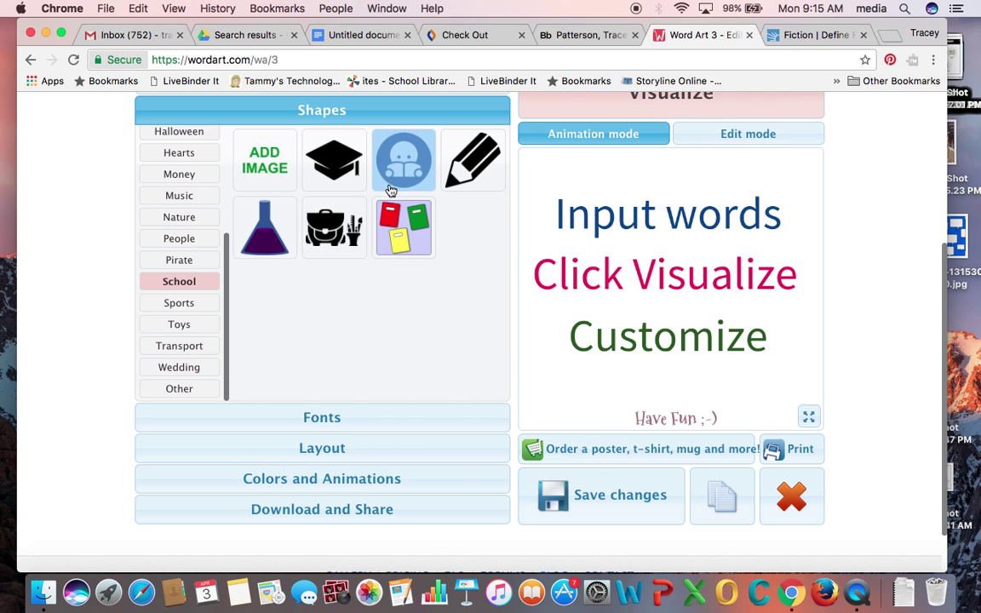
{"action": "left_click", "coordinate": [324, 417]}
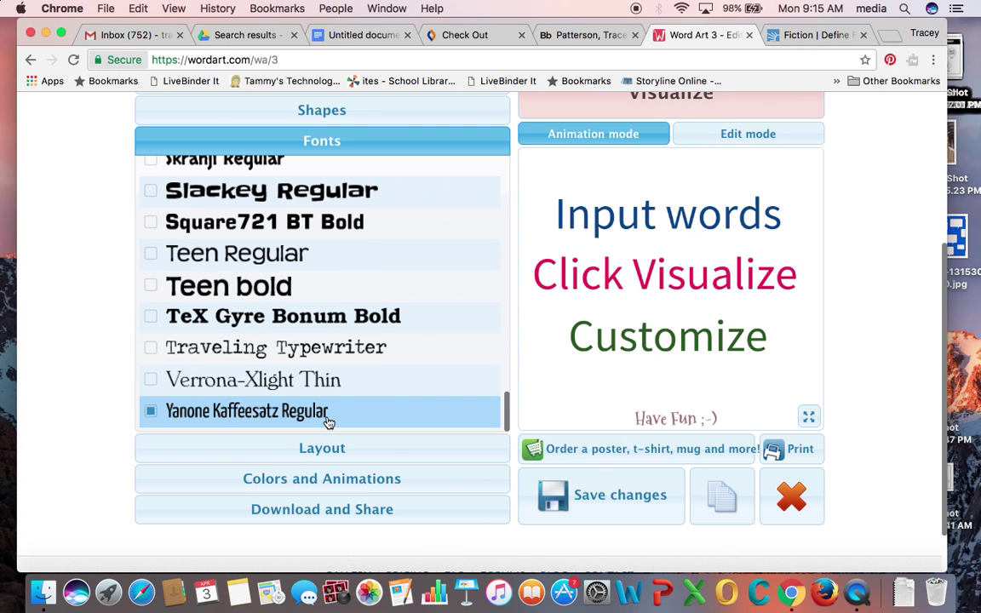
Make Traveling Typewriter Word Art 3's font and expand the Layout options
{"action": "left_click", "coordinate": [345, 352]}
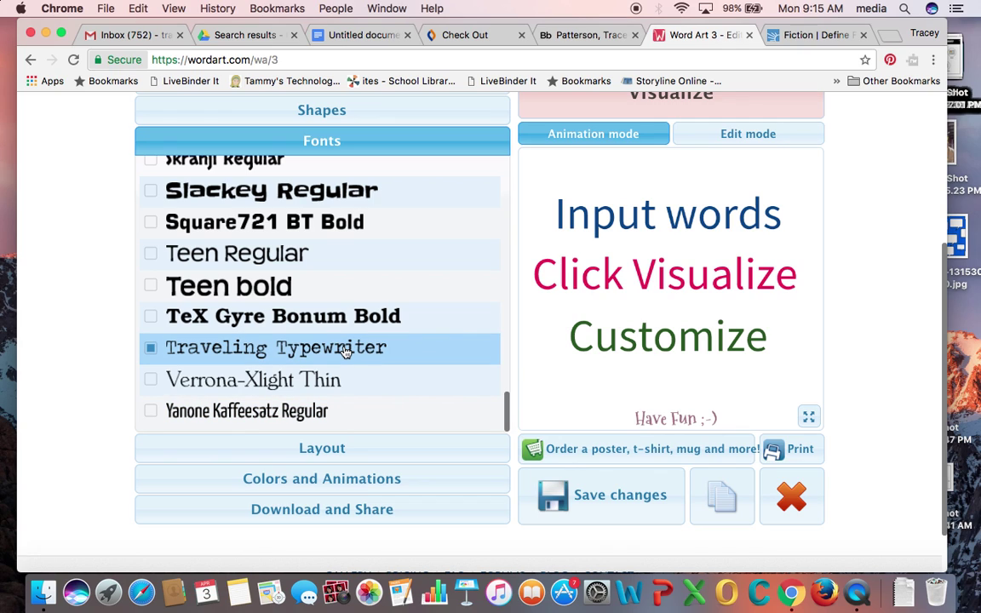
{"action": "left_click", "coordinate": [328, 453]}
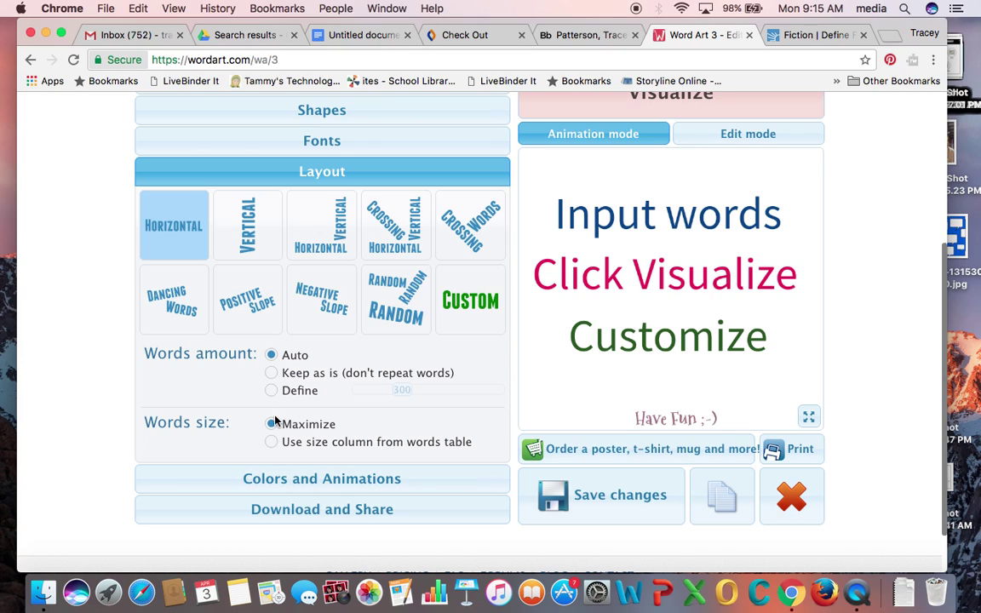
Review the Colors and Animations settings, then bring the Words table back into view
{"action": "left_click", "coordinate": [281, 482]}
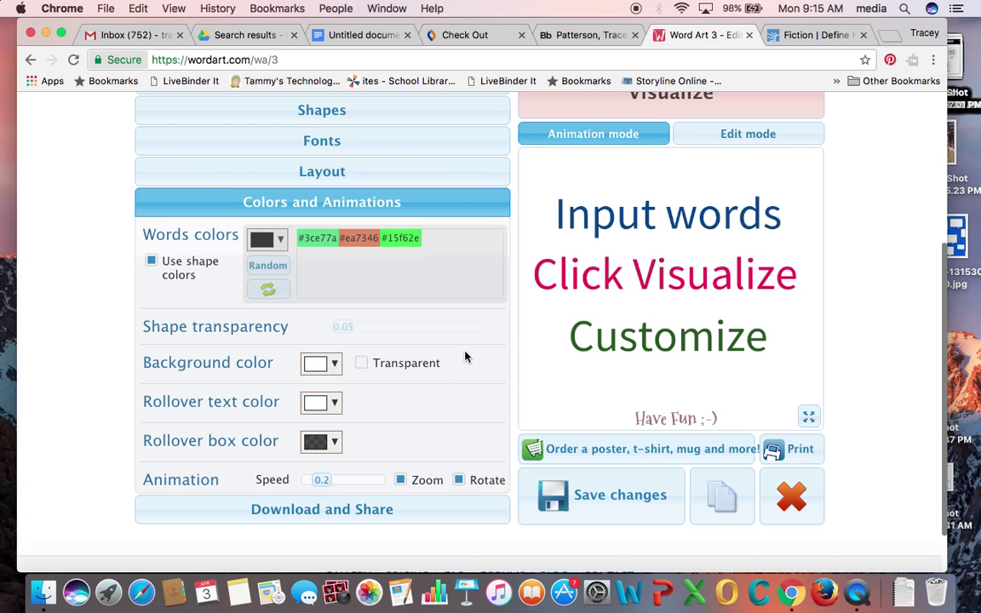
{"action": "scroll", "coordinate": [454, 246], "scroll_direction": "up", "scroll_amount": 4}
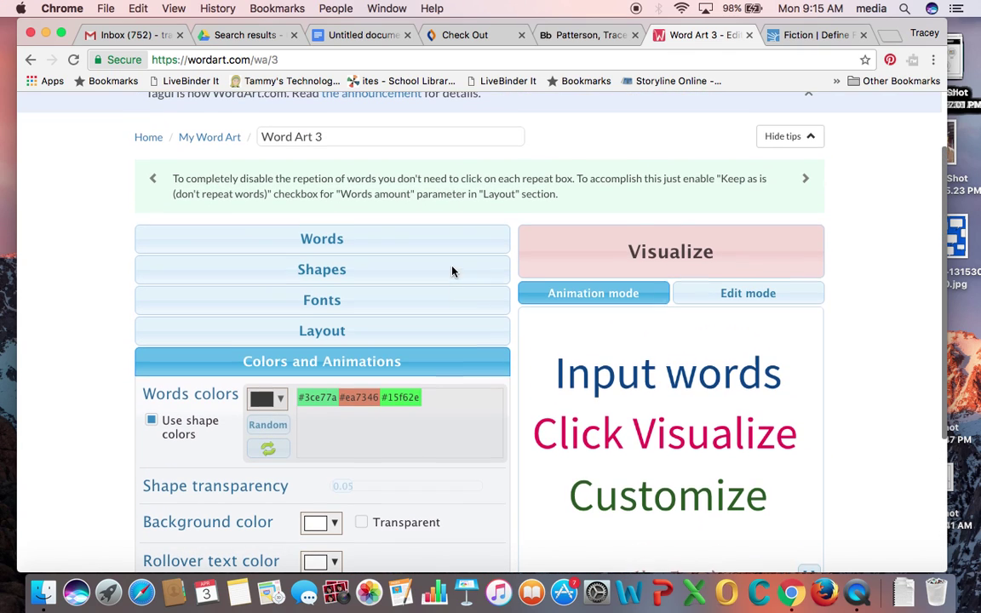
{"action": "left_click", "coordinate": [376, 241]}
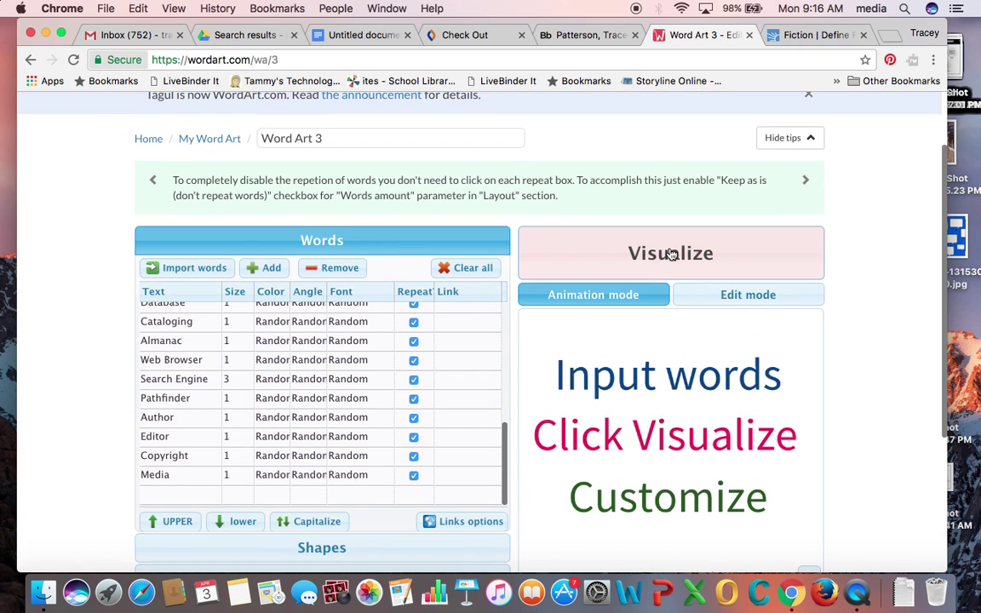
{"action": "scroll", "coordinate": [885, 264], "scroll_direction": "down", "scroll_amount": 2}
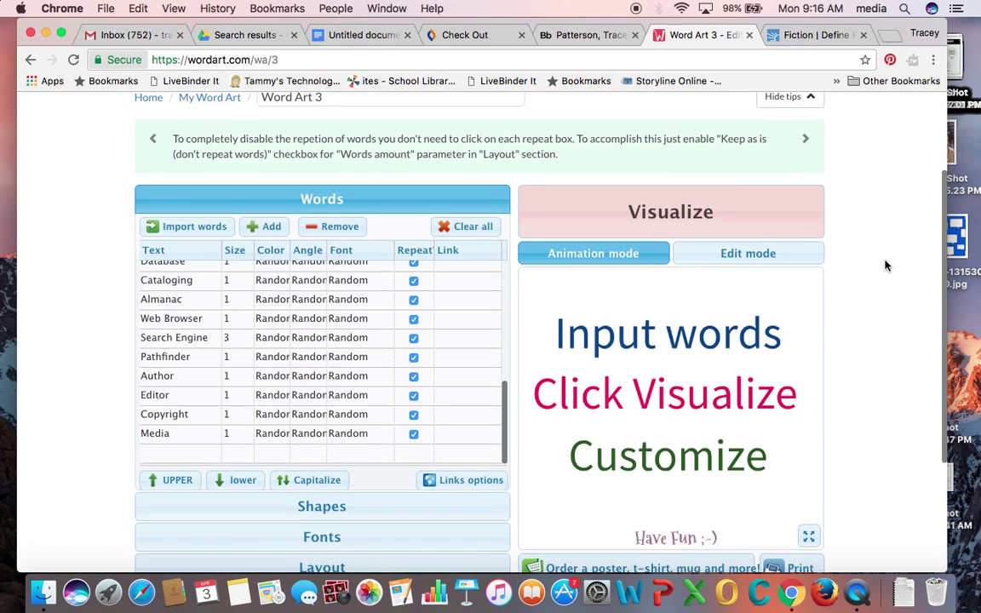
{"action": "left_click", "coordinate": [671, 214]}
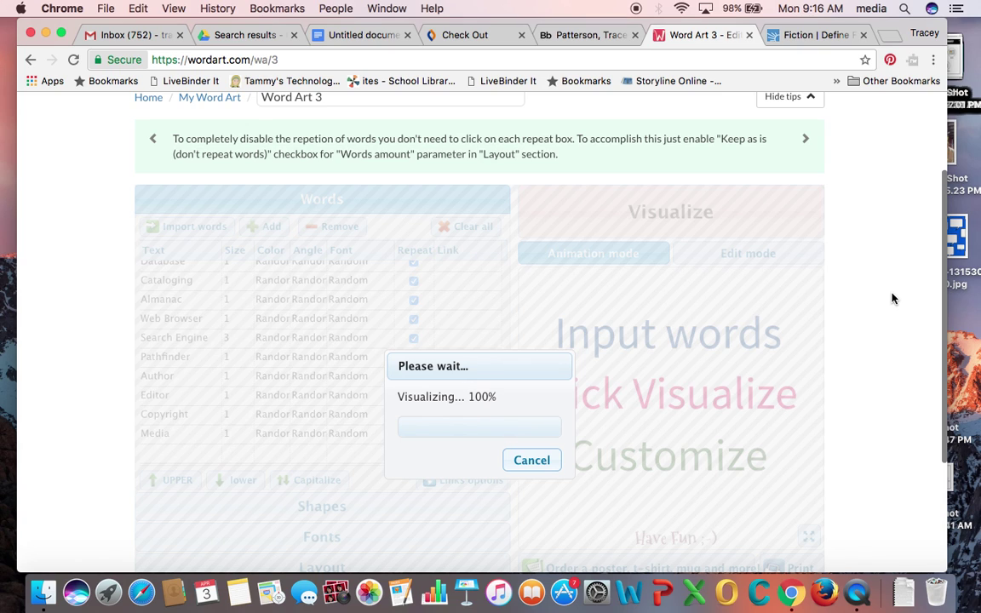
{"action": "scroll", "coordinate": [892, 298], "scroll_direction": "down", "scroll_amount": 3}
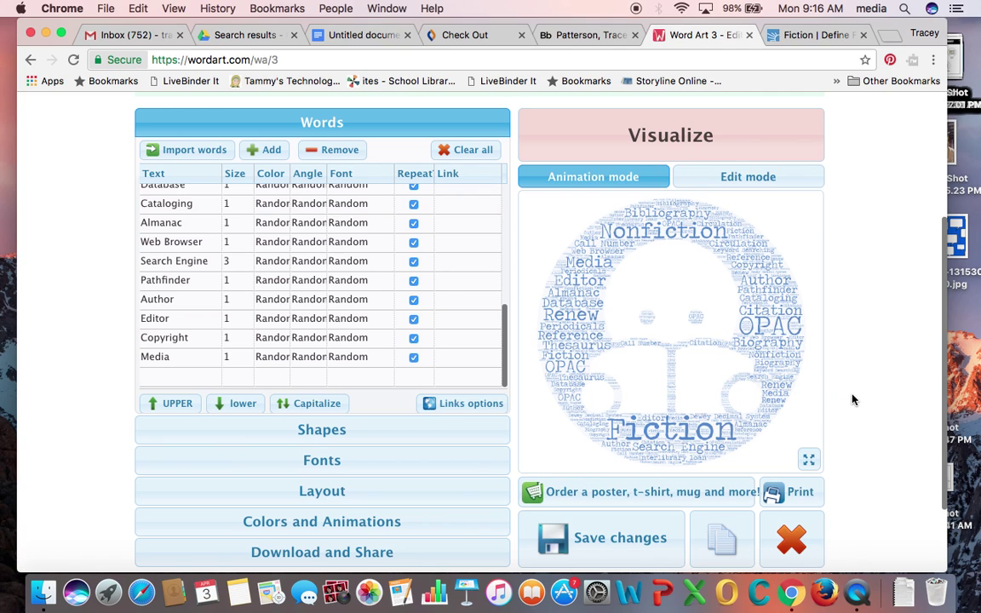
{"action": "scroll", "coordinate": [879, 374], "scroll_direction": "down", "scroll_amount": 3}
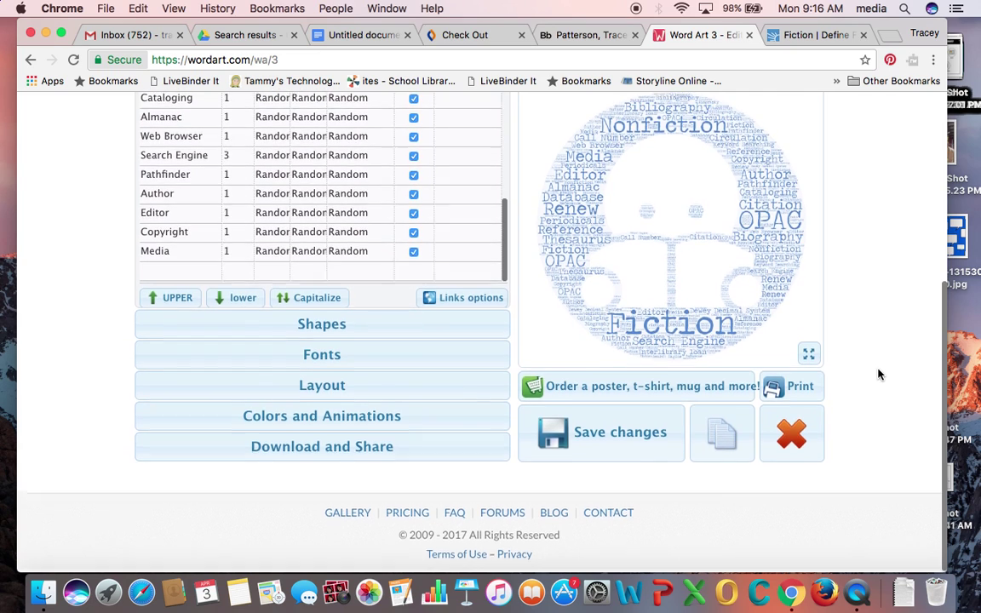
{"action": "scroll", "coordinate": [879, 373], "scroll_direction": "up", "scroll_amount": 4}
{"action": "scroll", "coordinate": [878, 374], "scroll_direction": "down", "scroll_amount": 3}
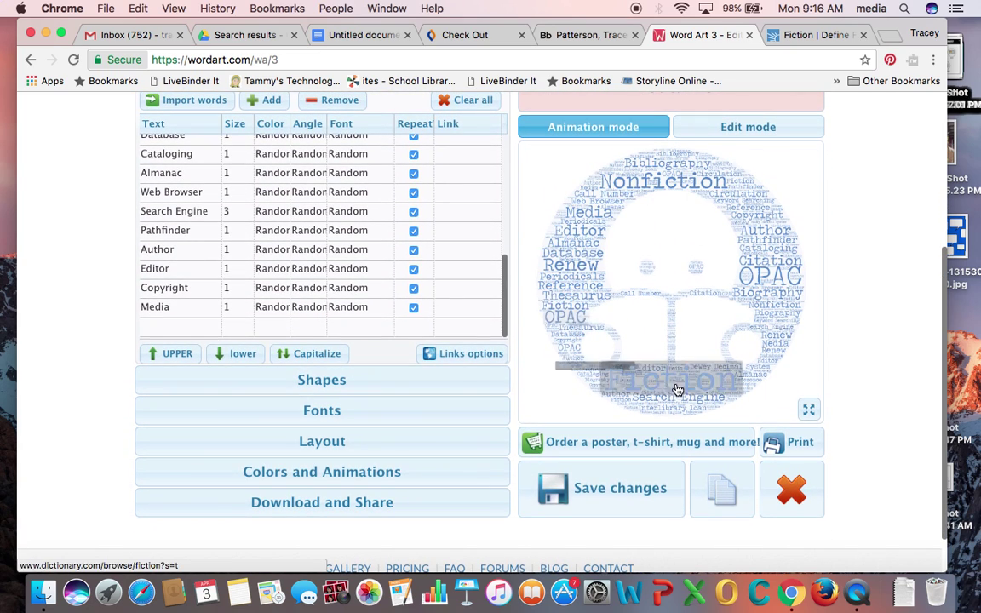
{"action": "scroll", "coordinate": [855, 322], "scroll_direction": "down", "scroll_amount": 2}
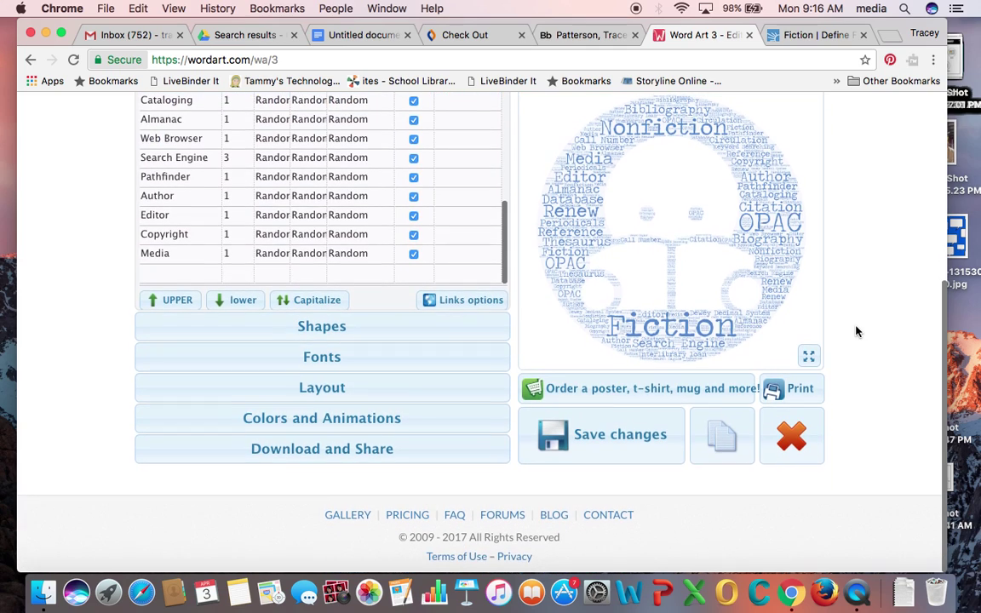
Expand the Download and Share section to show Word Art 3's sharing options
{"action": "left_click", "coordinate": [291, 452]}
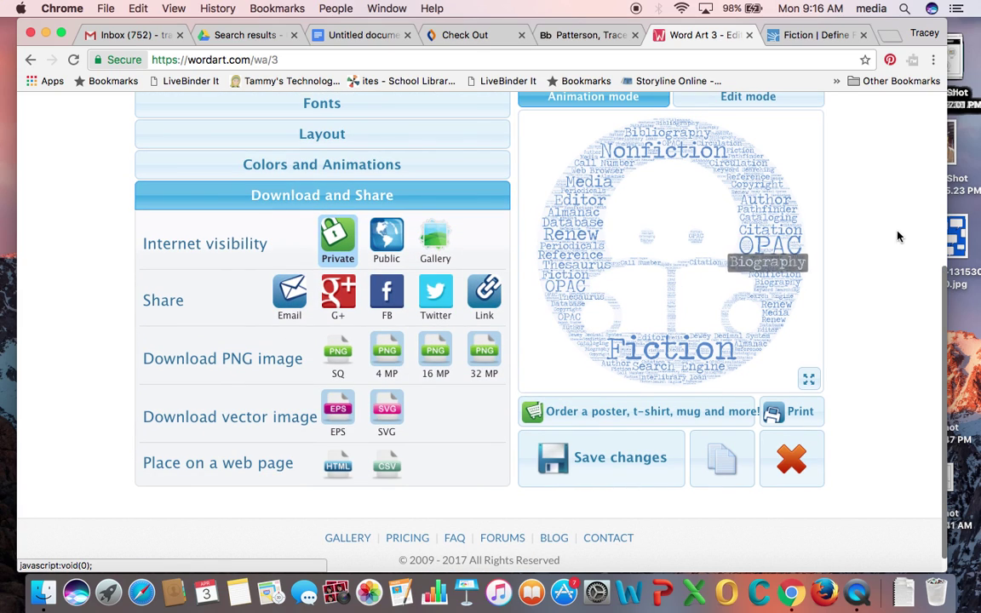
{"action": "scroll", "coordinate": [902, 237], "scroll_direction": "up", "scroll_amount": 5}
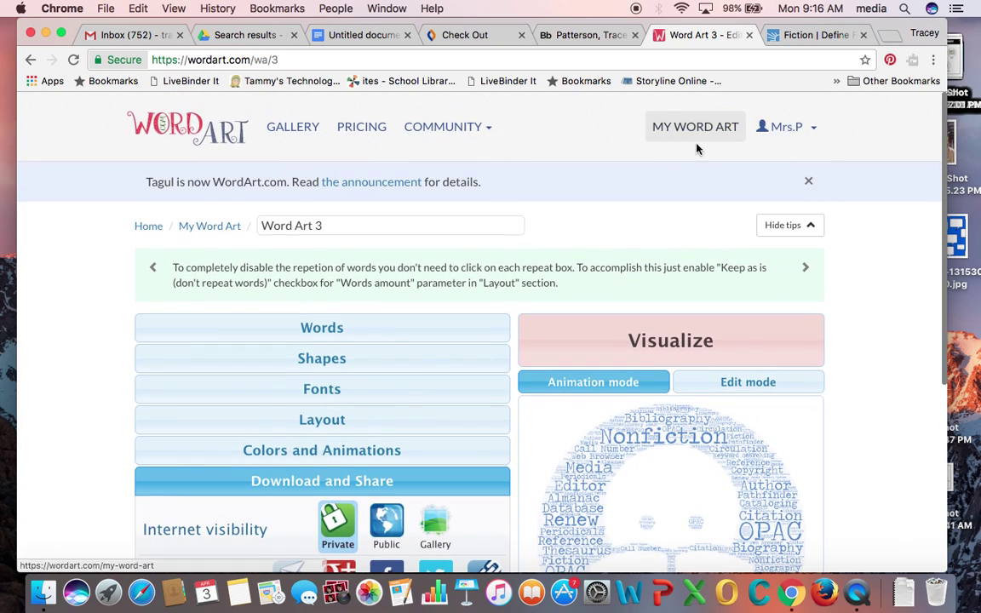
{"action": "scroll", "coordinate": [893, 334], "scroll_direction": "down", "scroll_amount": 5}
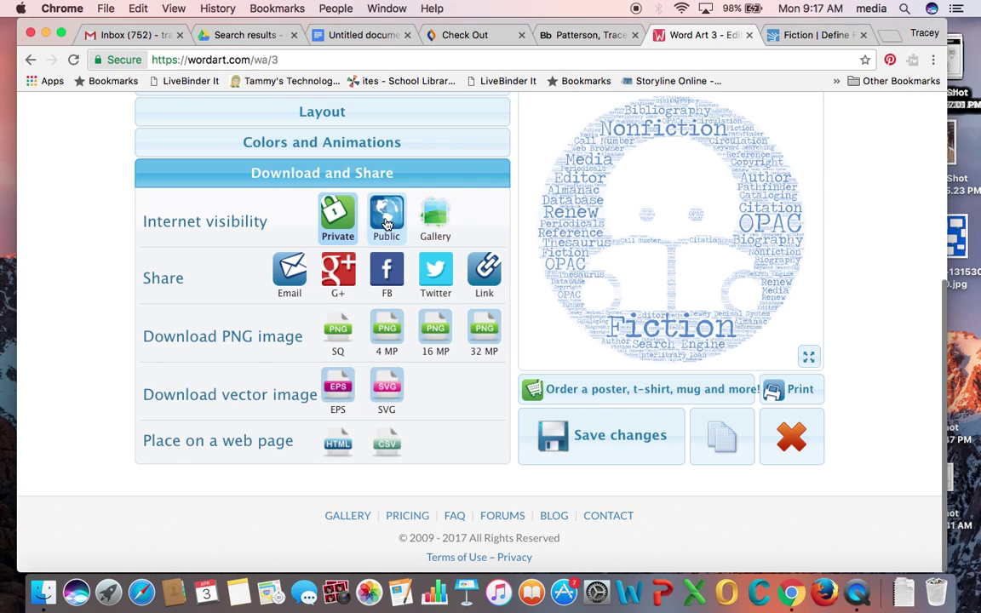
Switch Internet visibility to Public and confirm the change
{"action": "left_click", "coordinate": [386, 221]}
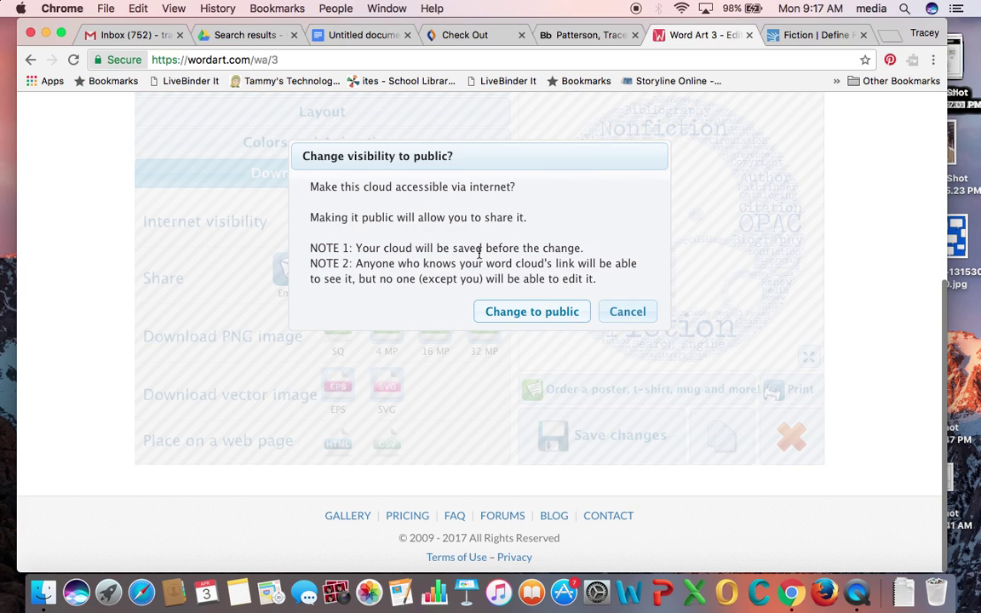
{"action": "left_click", "coordinate": [510, 312]}
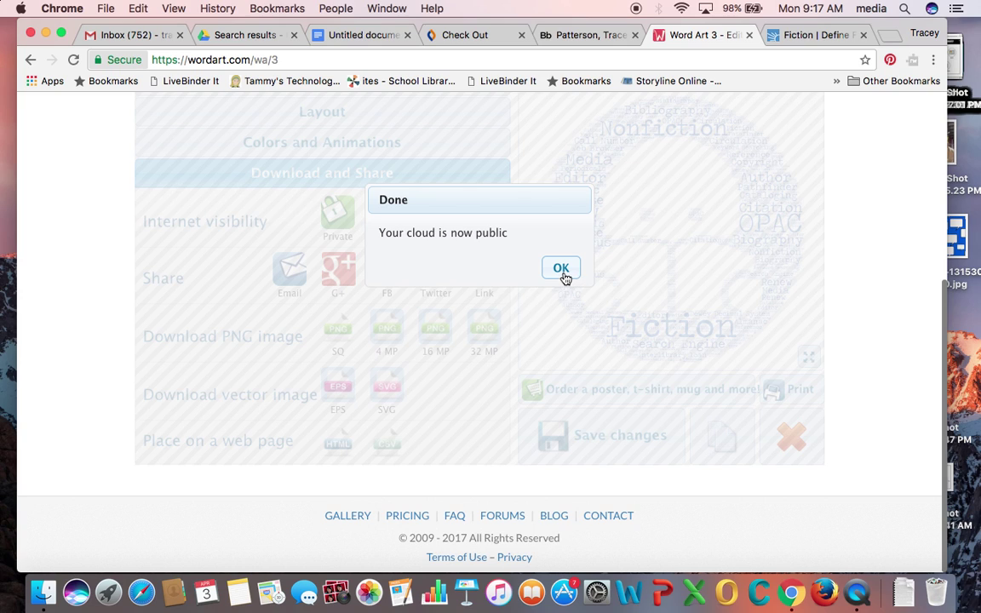
{"action": "left_click", "coordinate": [560, 268]}
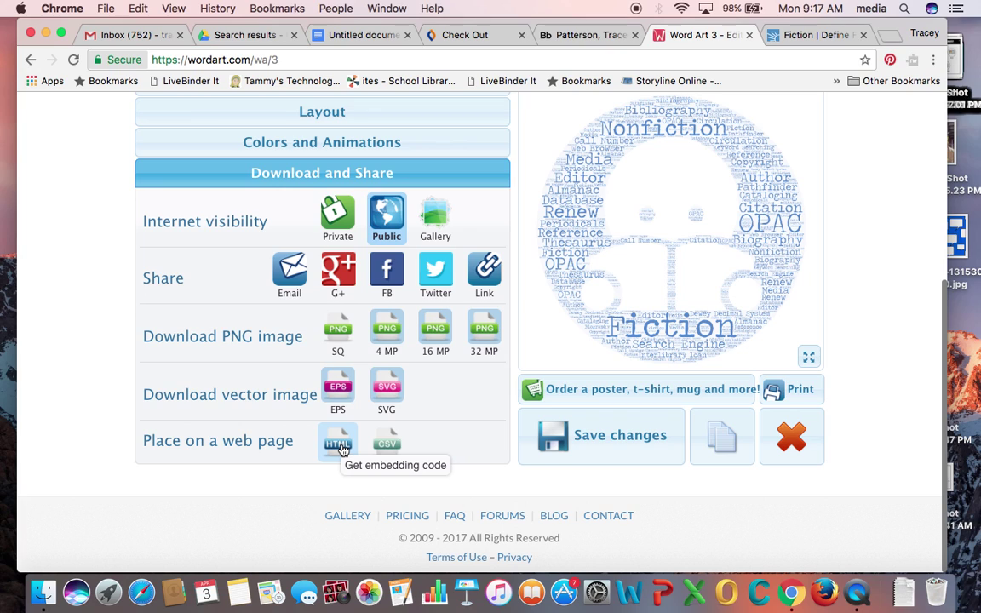
Copy the HTML div embedding snippet for the word cloud
{"action": "left_click", "coordinate": [339, 446]}
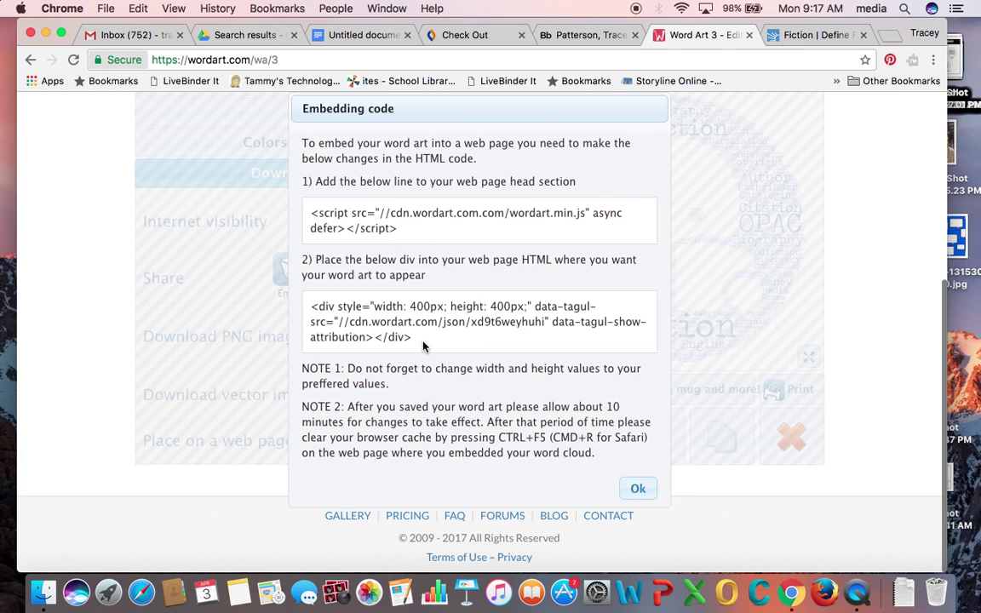
{"action": "left_click_drag", "start_coordinate": [419, 341], "coordinate": [305, 309]}
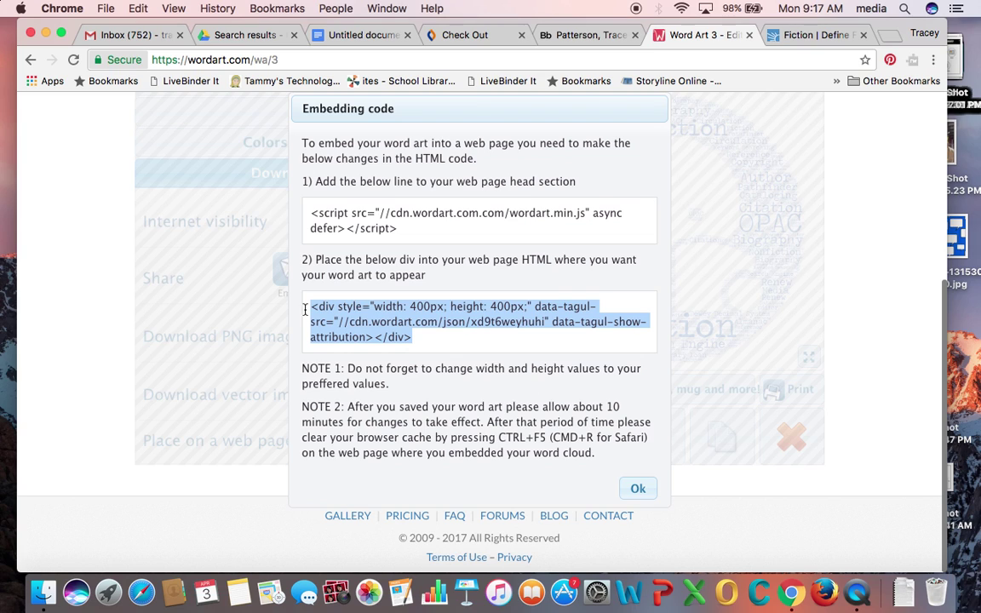
{"action": "key", "text": "super+c"}
{"action": "left_click", "coordinate": [581, 36]}
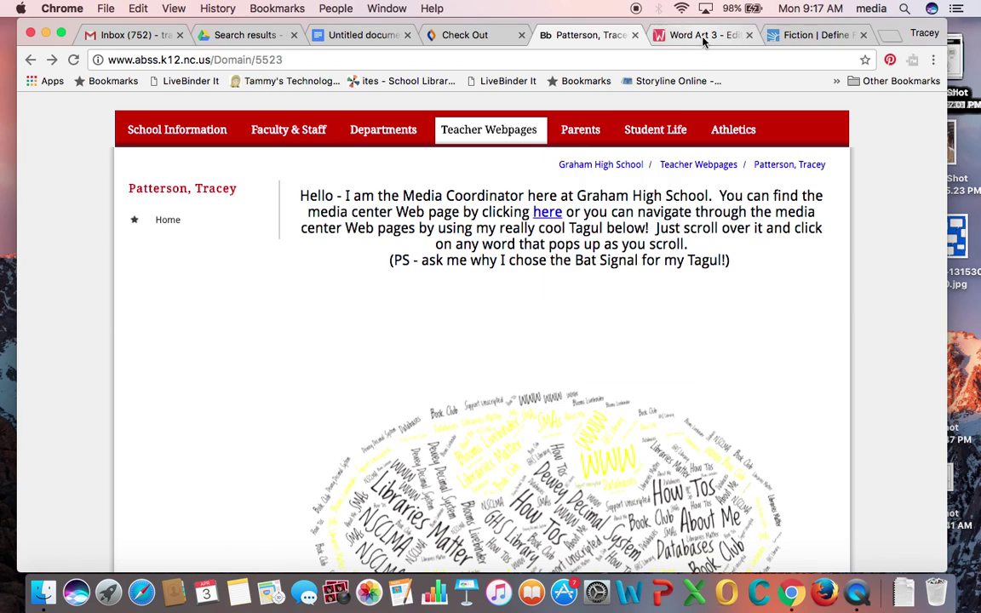
{"action": "scroll", "coordinate": [702, 225], "scroll_direction": "up", "scroll_amount": 3}
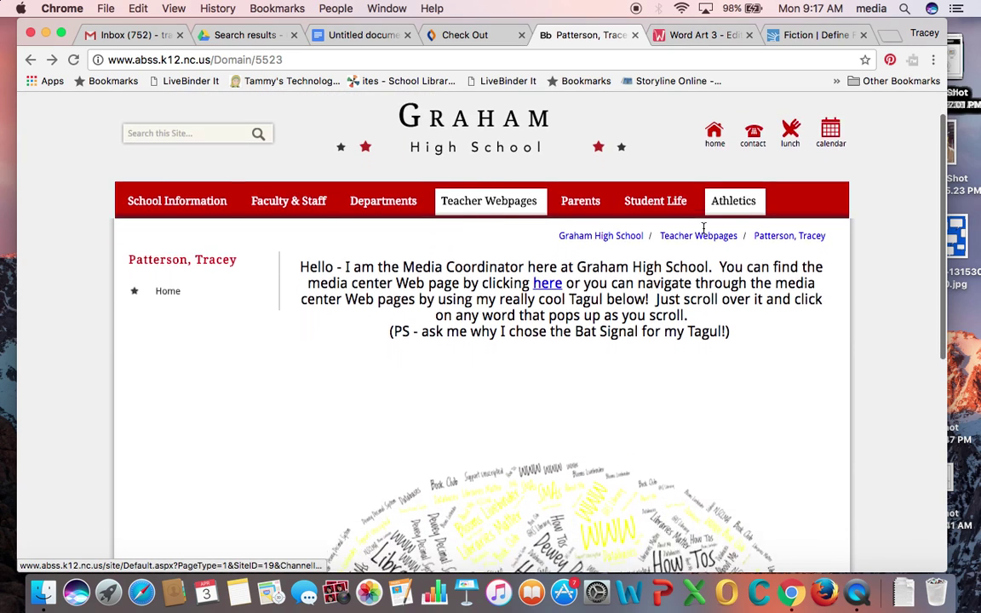
{"action": "scroll", "coordinate": [703, 229], "scroll_direction": "down", "scroll_amount": 3}
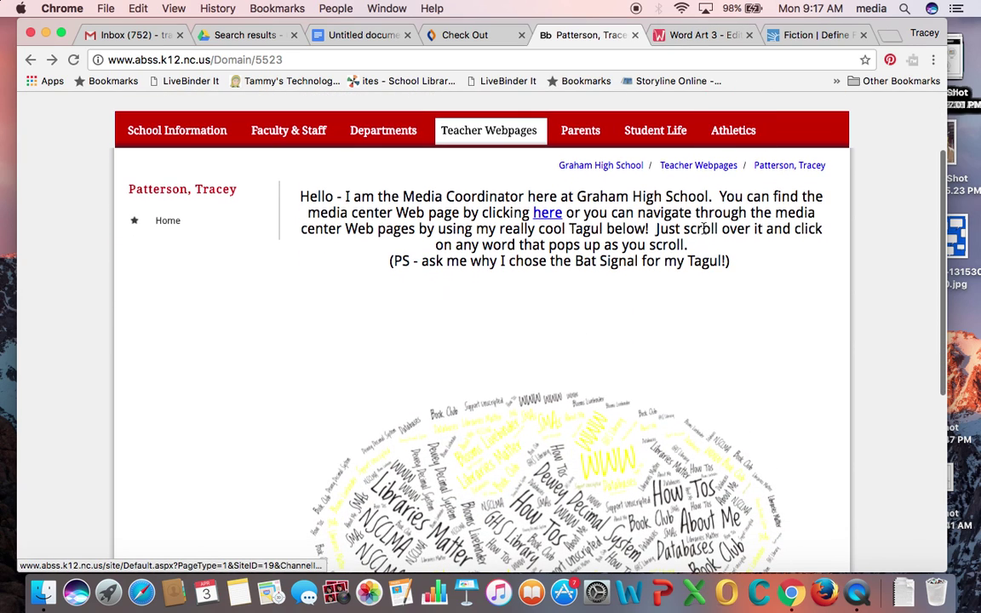
{"action": "left_click", "coordinate": [699, 34]}
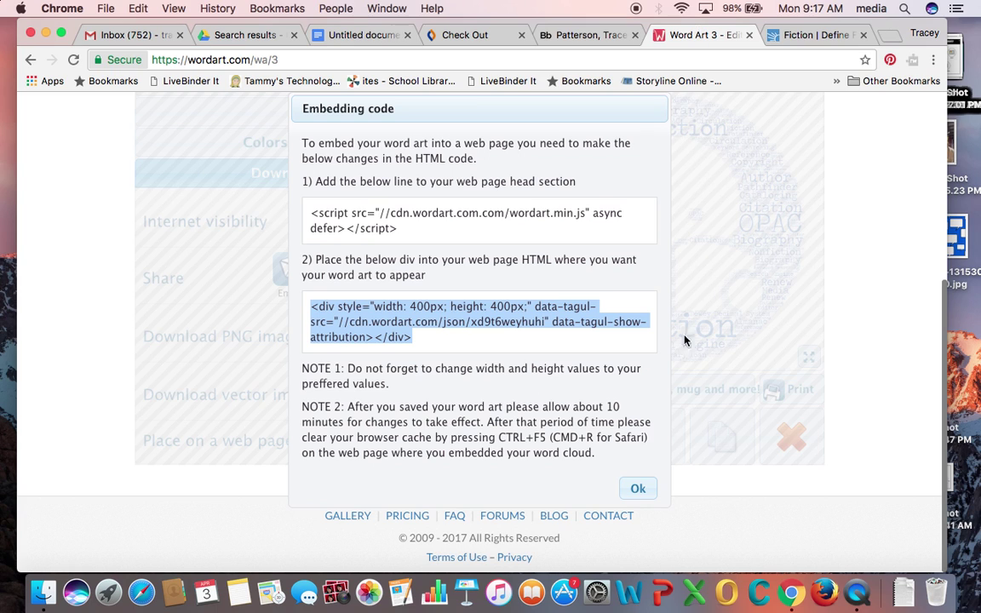
Close the Embedding code dialog
{"action": "left_click", "coordinate": [637, 487]}
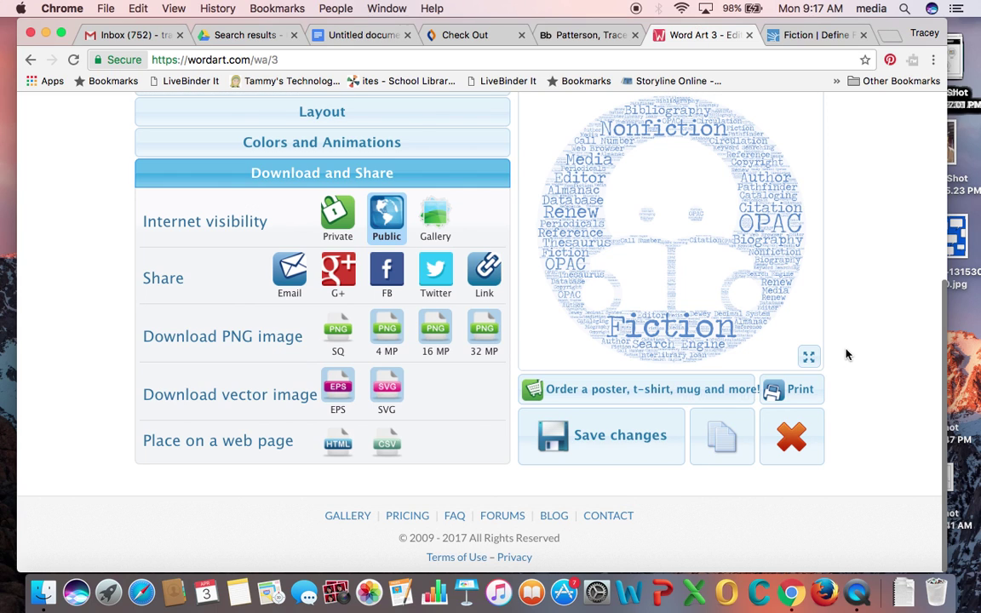
{"action": "scroll", "coordinate": [854, 341], "scroll_direction": "up", "scroll_amount": 3}
{"action": "scroll", "coordinate": [856, 341], "scroll_direction": "down", "scroll_amount": 3}
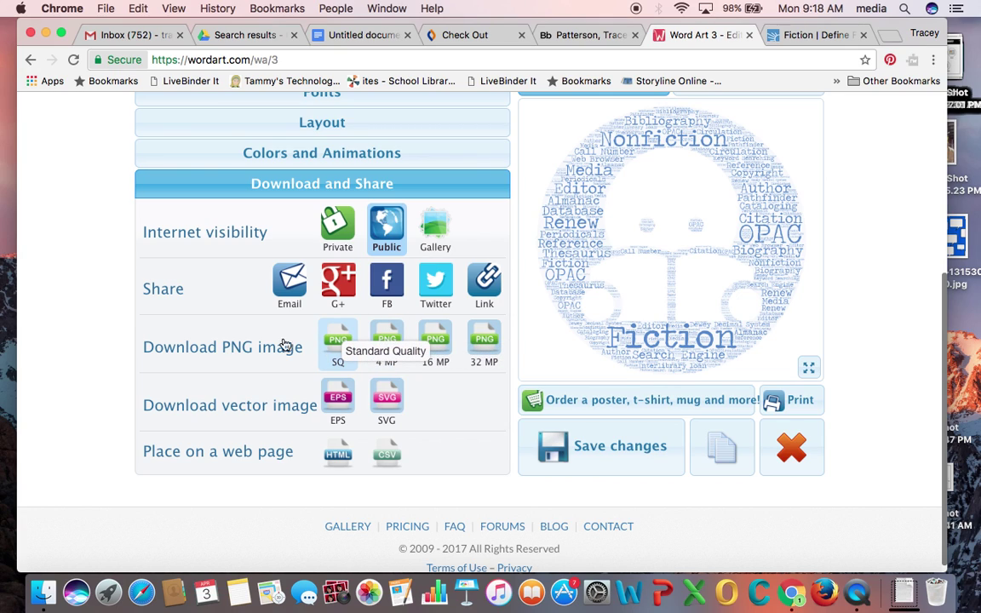
Download the word cloud as a standard-quality (SQ) PNG image
{"action": "left_click", "coordinate": [343, 334]}
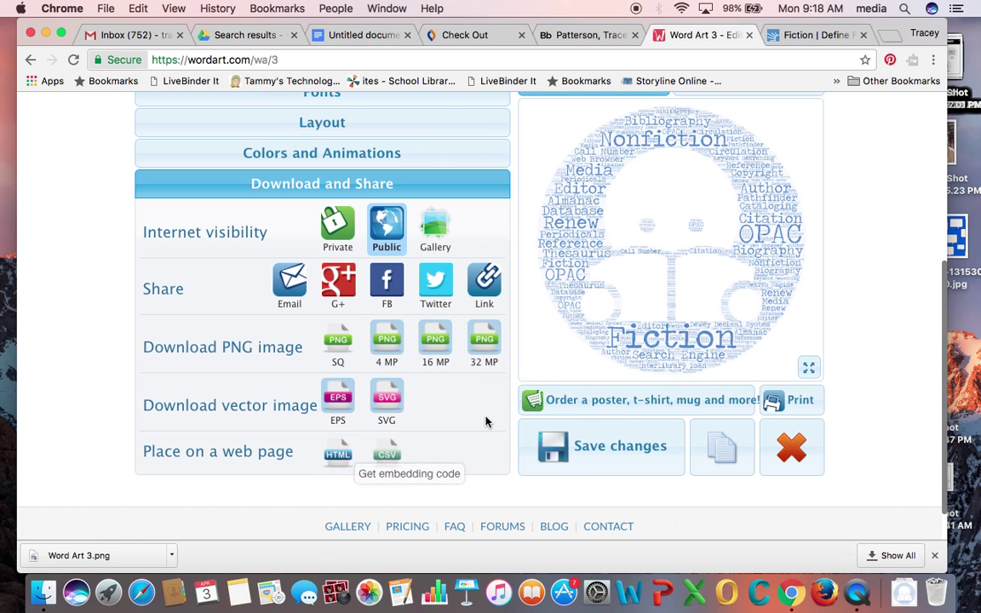
{"action": "scroll", "coordinate": [855, 267], "scroll_direction": "up", "scroll_amount": 1}
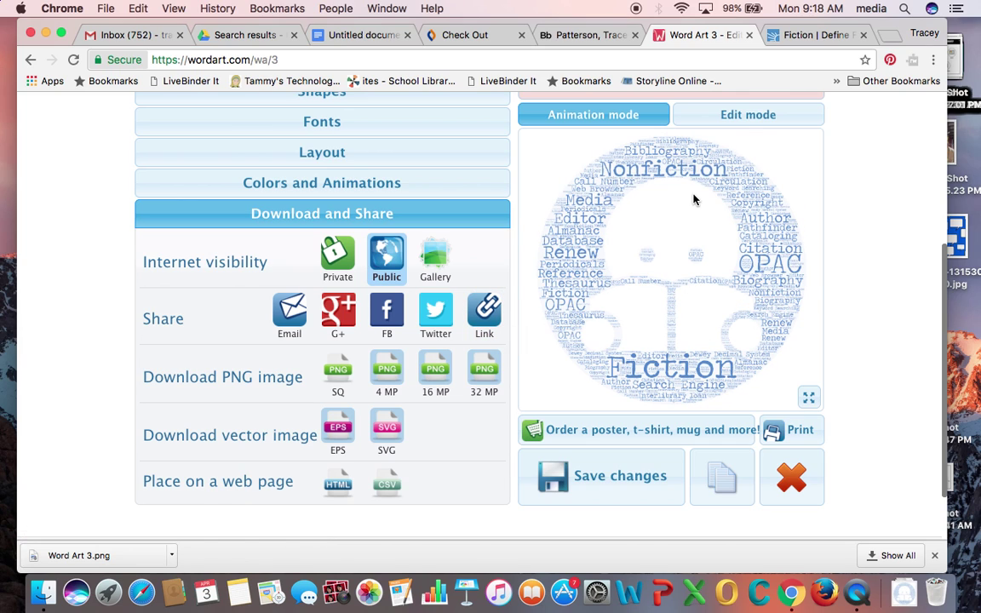
{"action": "scroll", "coordinate": [861, 269], "scroll_direction": "up", "scroll_amount": 2}
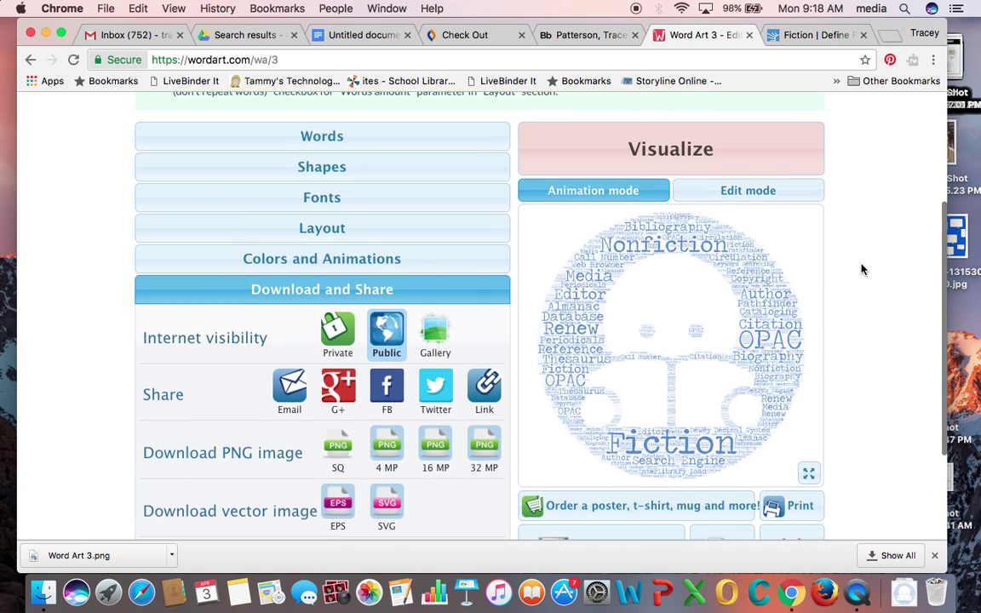
{"action": "scroll", "coordinate": [860, 269], "scroll_direction": "up", "scroll_amount": 2}
{"action": "scroll", "coordinate": [860, 269], "scroll_direction": "up", "scroll_amount": 1}
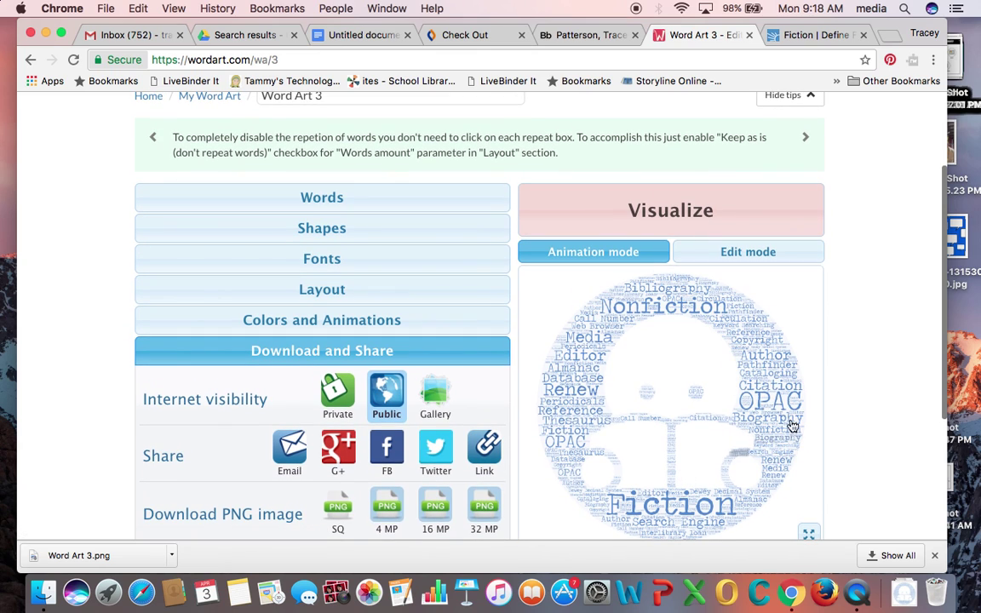
{"action": "scroll", "coordinate": [860, 384], "scroll_direction": "down", "scroll_amount": 5}
{"action": "scroll", "coordinate": [861, 385], "scroll_direction": "up", "scroll_amount": 8}
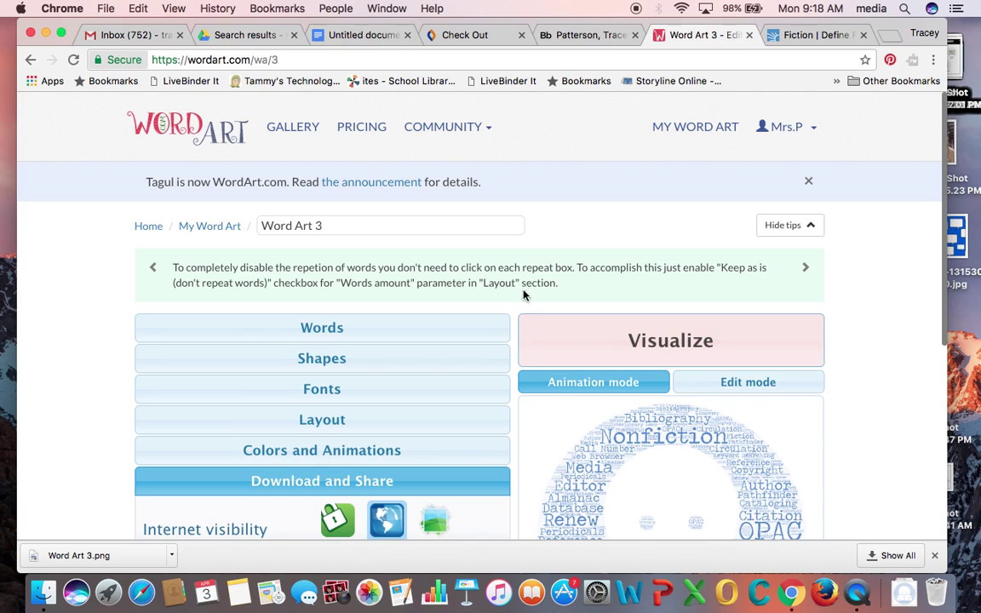
Replace the title 'Word Art 3' with 'Library Vocab'
{"action": "left_click", "coordinate": [334, 225]}
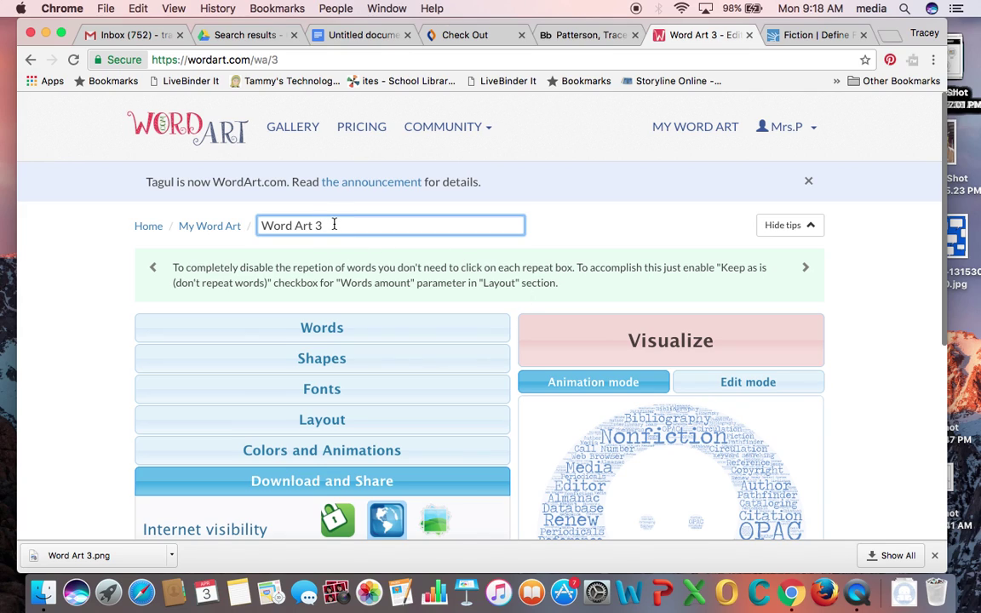
{"action": "key", "text": "BackSpace"}
{"action": "key", "text": "BackSpace"}
{"action": "key", "text": "BackSpace"}
{"action": "key", "text": "BackSpace"}
{"action": "key", "text": "BackSpace"}
{"action": "key", "text": "BackSpace"}
{"action": "key", "text": "BackSpace"}
{"action": "key", "text": "BackSpace"}
{"action": "type", "text": "Library"}
{"action": "type", "text": " V"}
{"action": "type", "text": "ocab"}
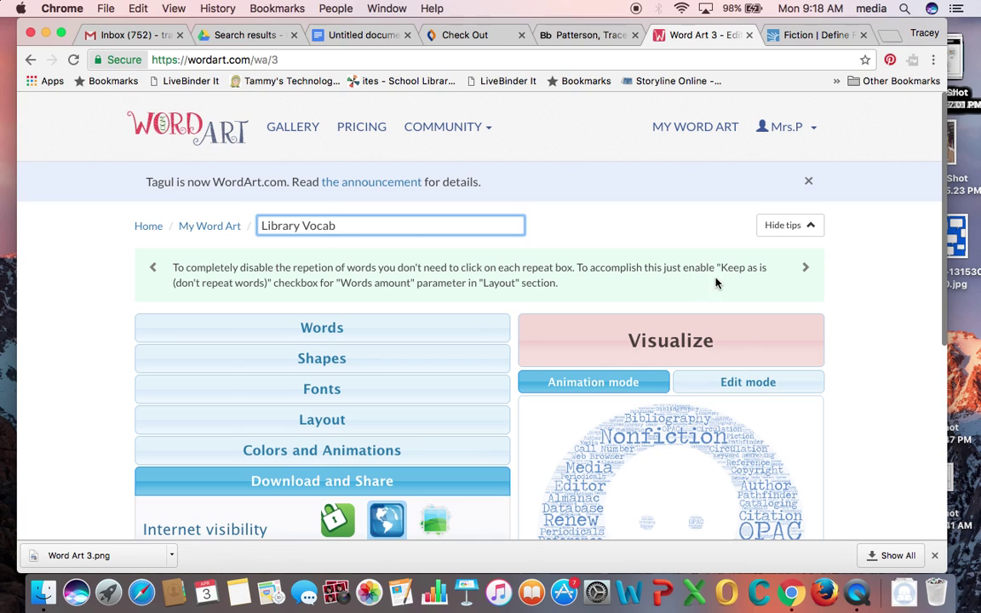
{"action": "scroll", "coordinate": [874, 325], "scroll_direction": "down", "scroll_amount": 2}
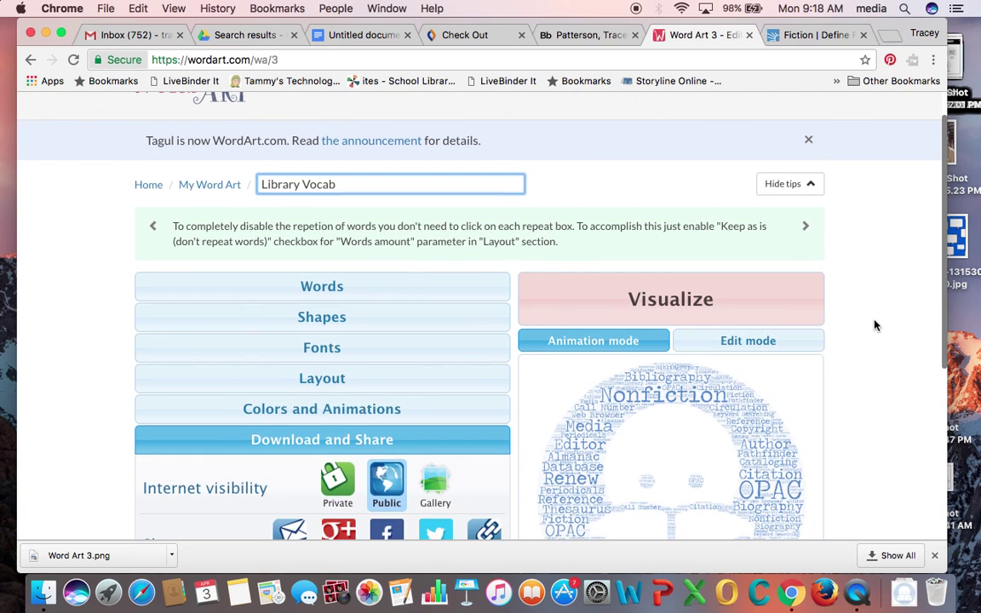